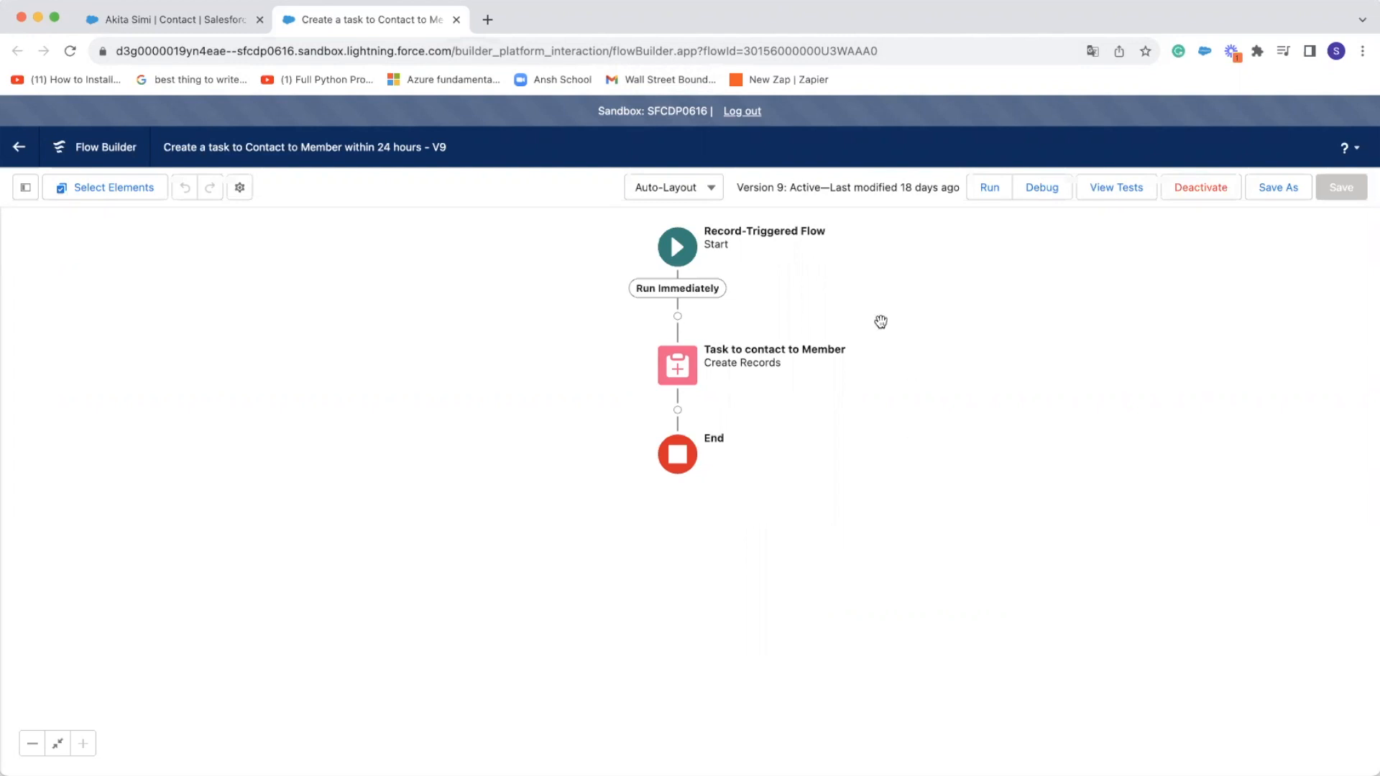
Switch to the contact record and examine its member details, Member At Risk field, LinkedIn review section and activity list
{"action": "left_click", "coordinate": [182, 29]}
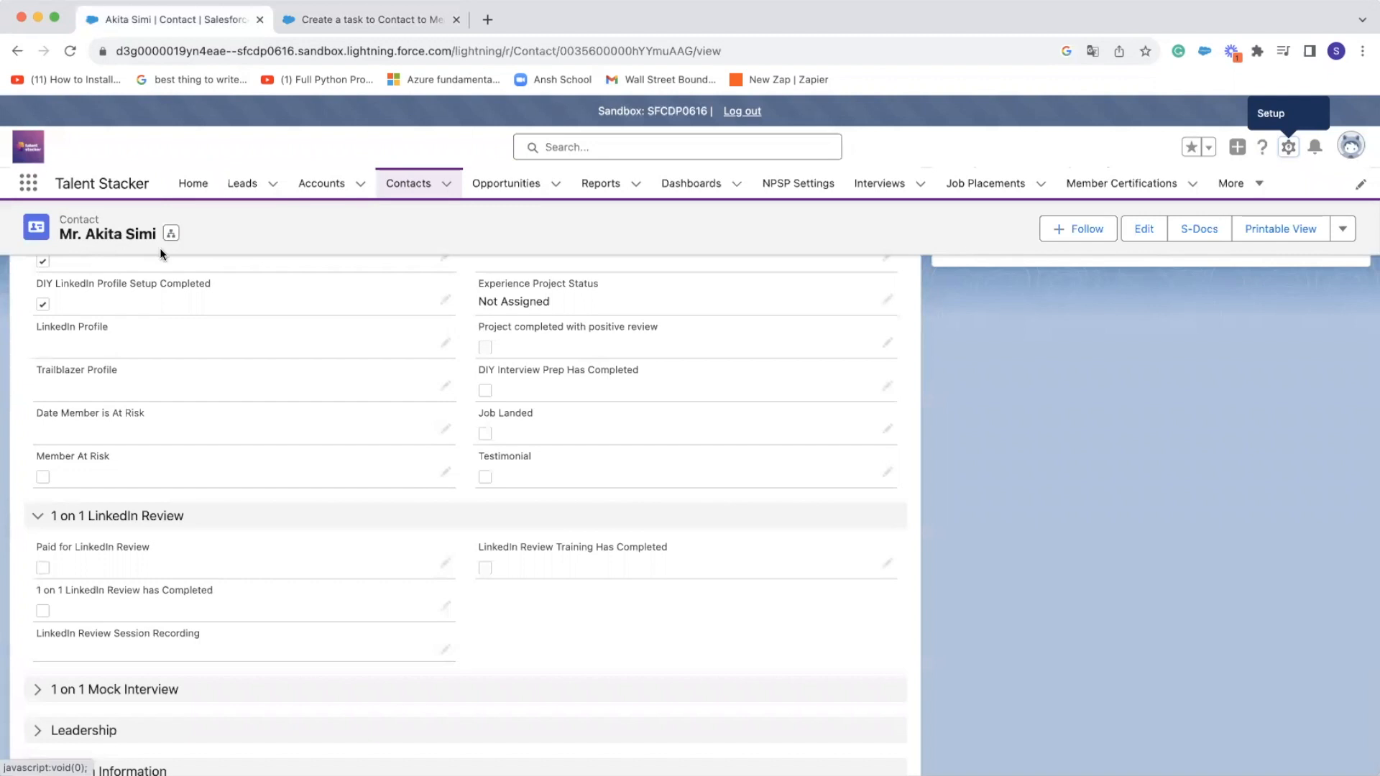
{"action": "scroll", "coordinate": [199, 420], "scroll_direction": "down", "scroll_amount": 3}
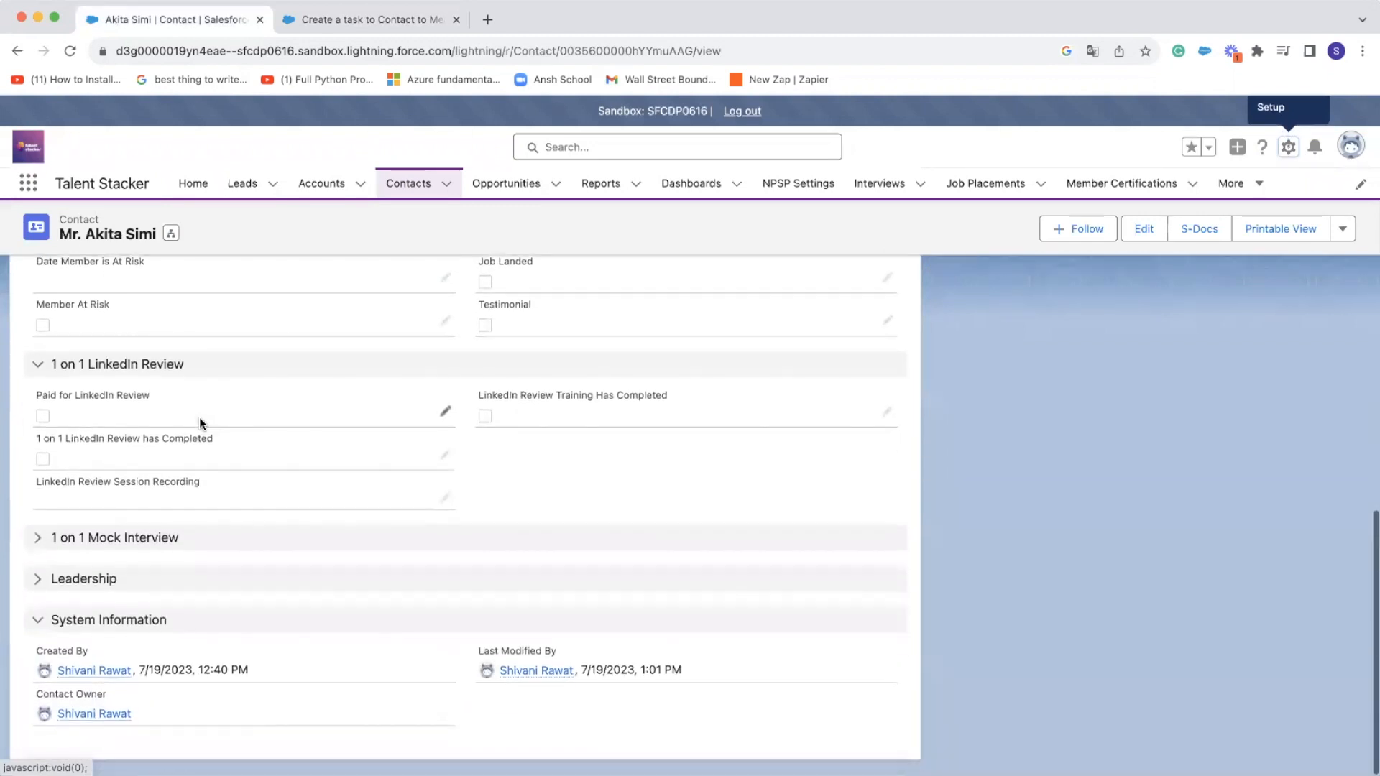
{"action": "scroll", "coordinate": [200, 421], "scroll_direction": "up", "scroll_amount": 5}
{"action": "scroll", "coordinate": [200, 417], "scroll_direction": "up", "scroll_amount": 3}
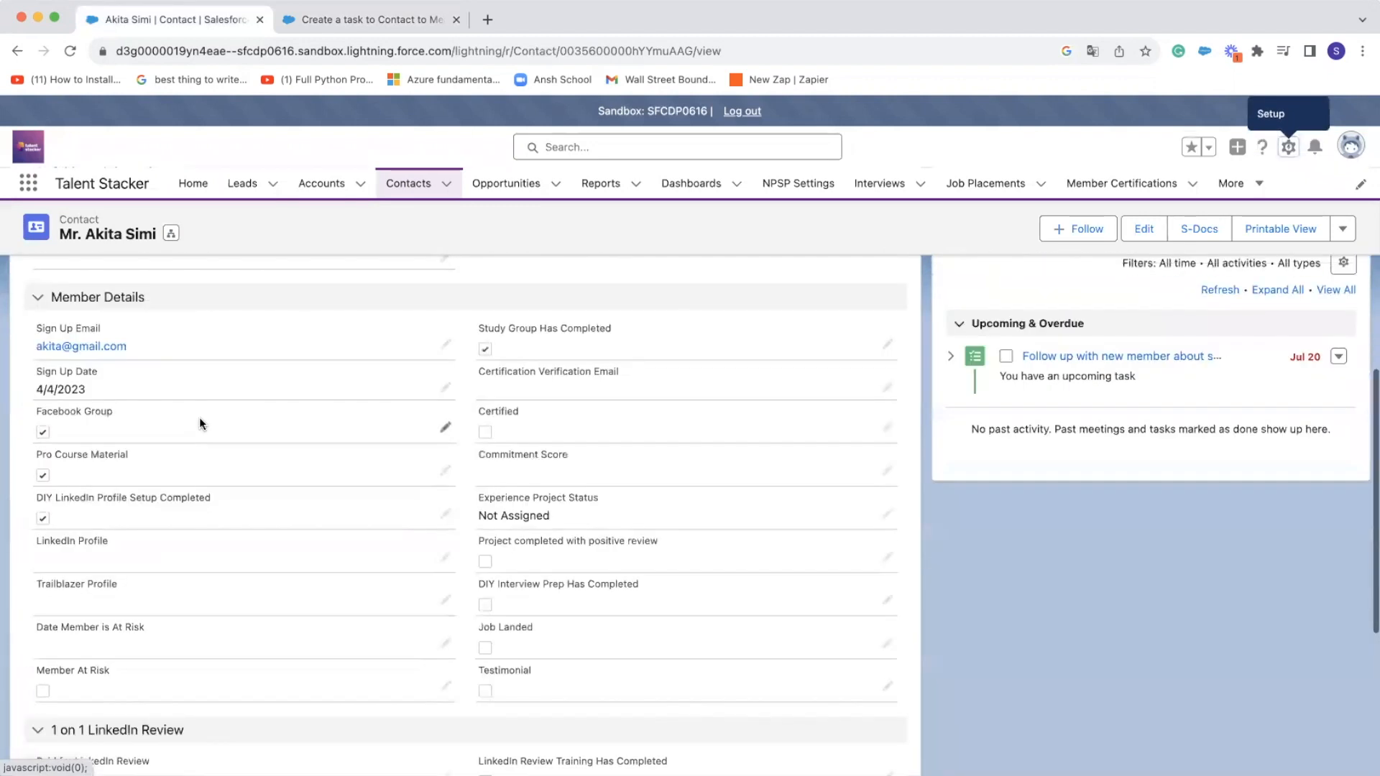
{"action": "scroll", "coordinate": [193, 637], "scroll_direction": "down", "scroll_amount": 1}
{"action": "scroll", "coordinate": [193, 637], "scroll_direction": "down", "scroll_amount": 2}
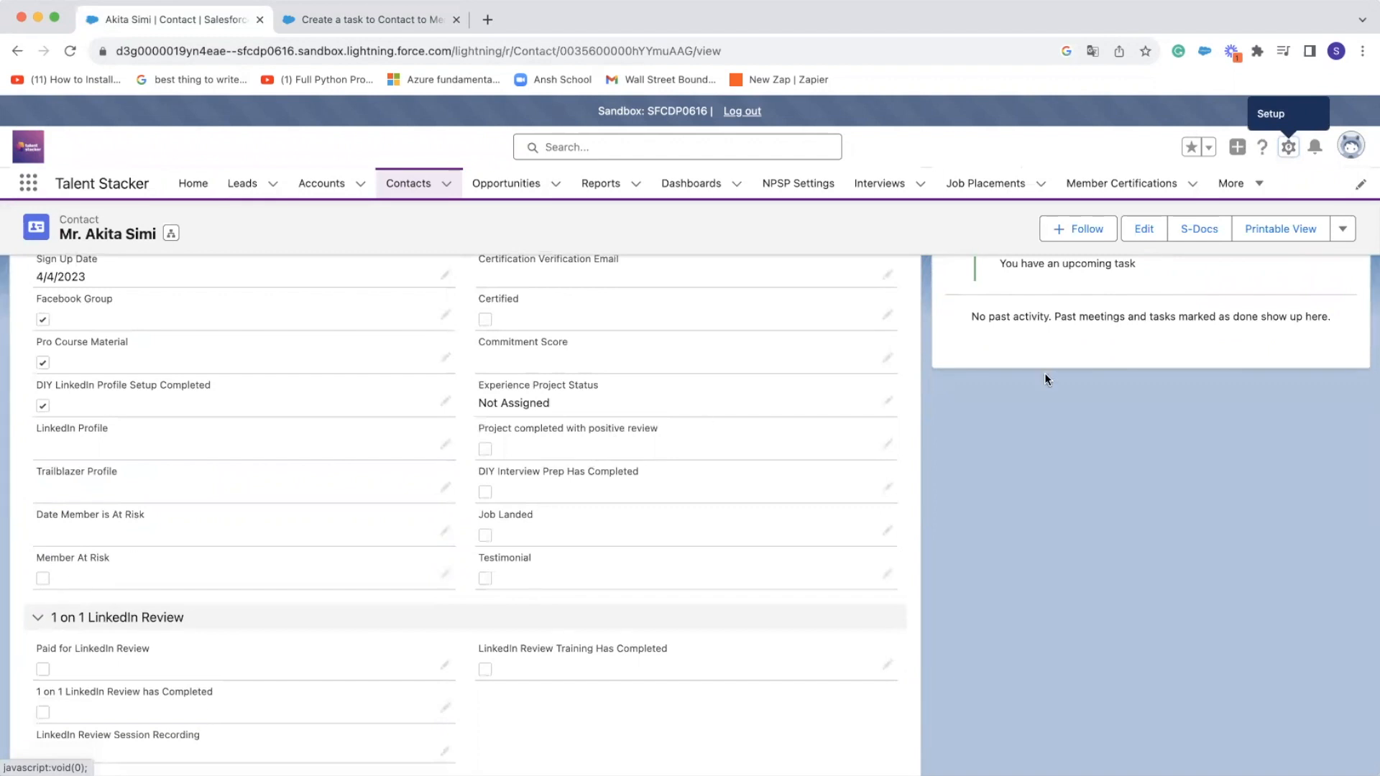
{"action": "scroll", "coordinate": [1024, 385], "scroll_direction": "up", "scroll_amount": 5}
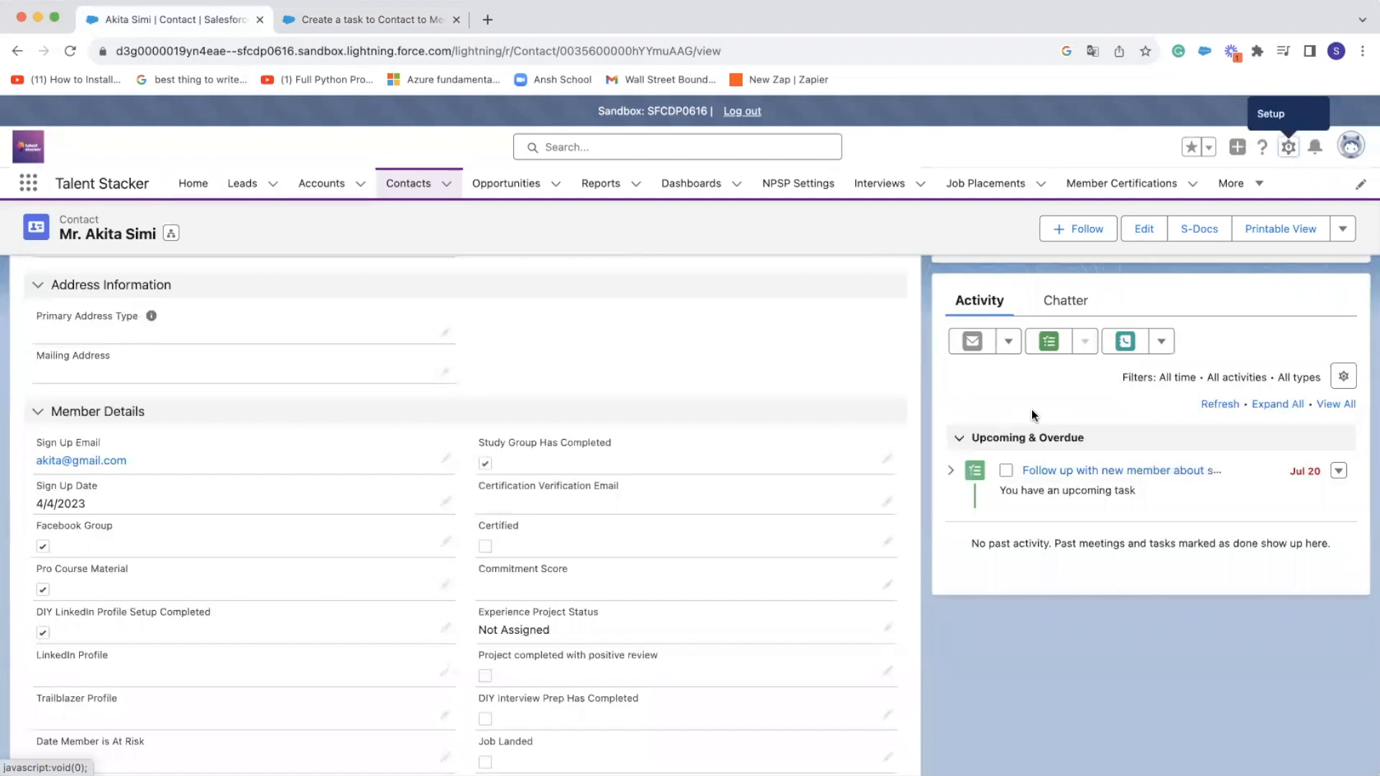
Return to the flow and review the Start element's object, trigger, entry conditions and optimization setting, closing its configuration with the settings kept
{"action": "left_click", "coordinate": [393, 21]}
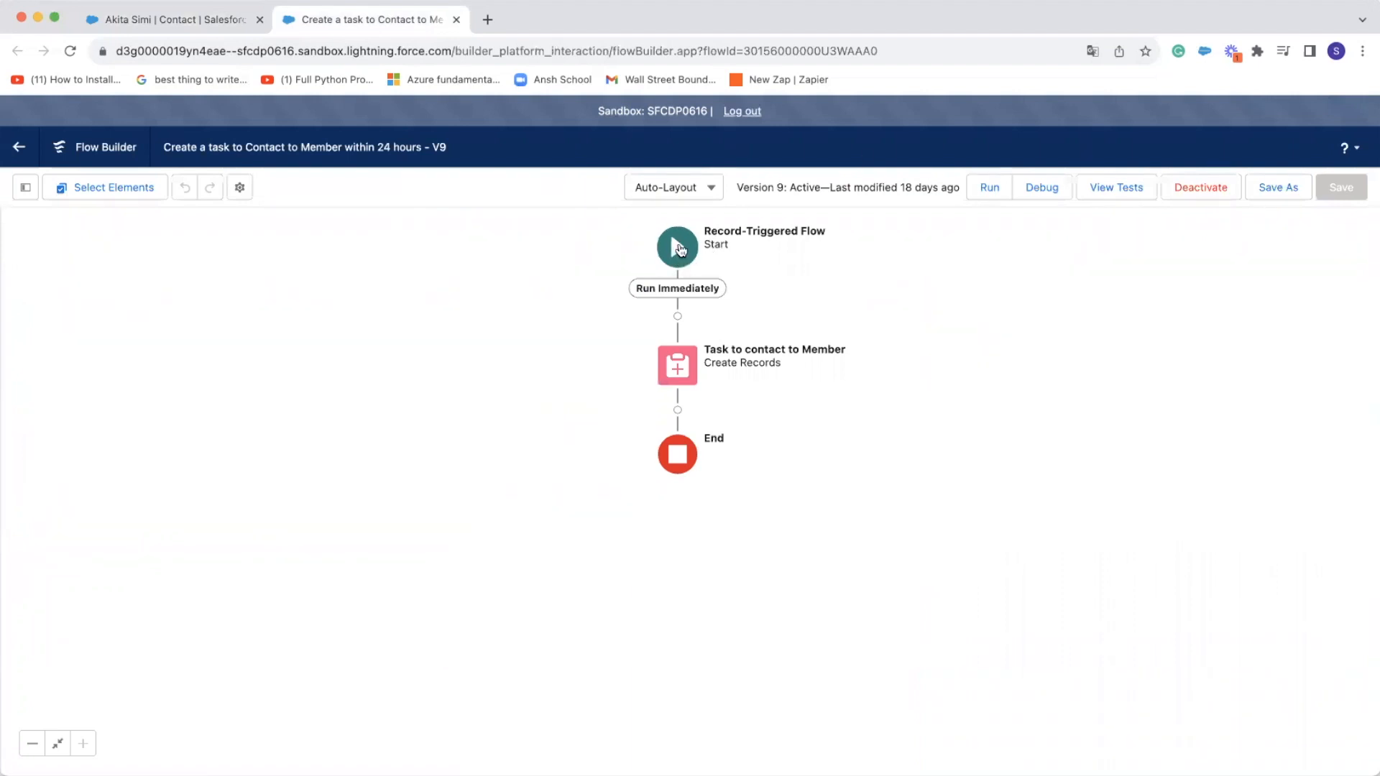
{"action": "left_click", "coordinate": [679, 250]}
{"action": "left_click", "coordinate": [781, 337]}
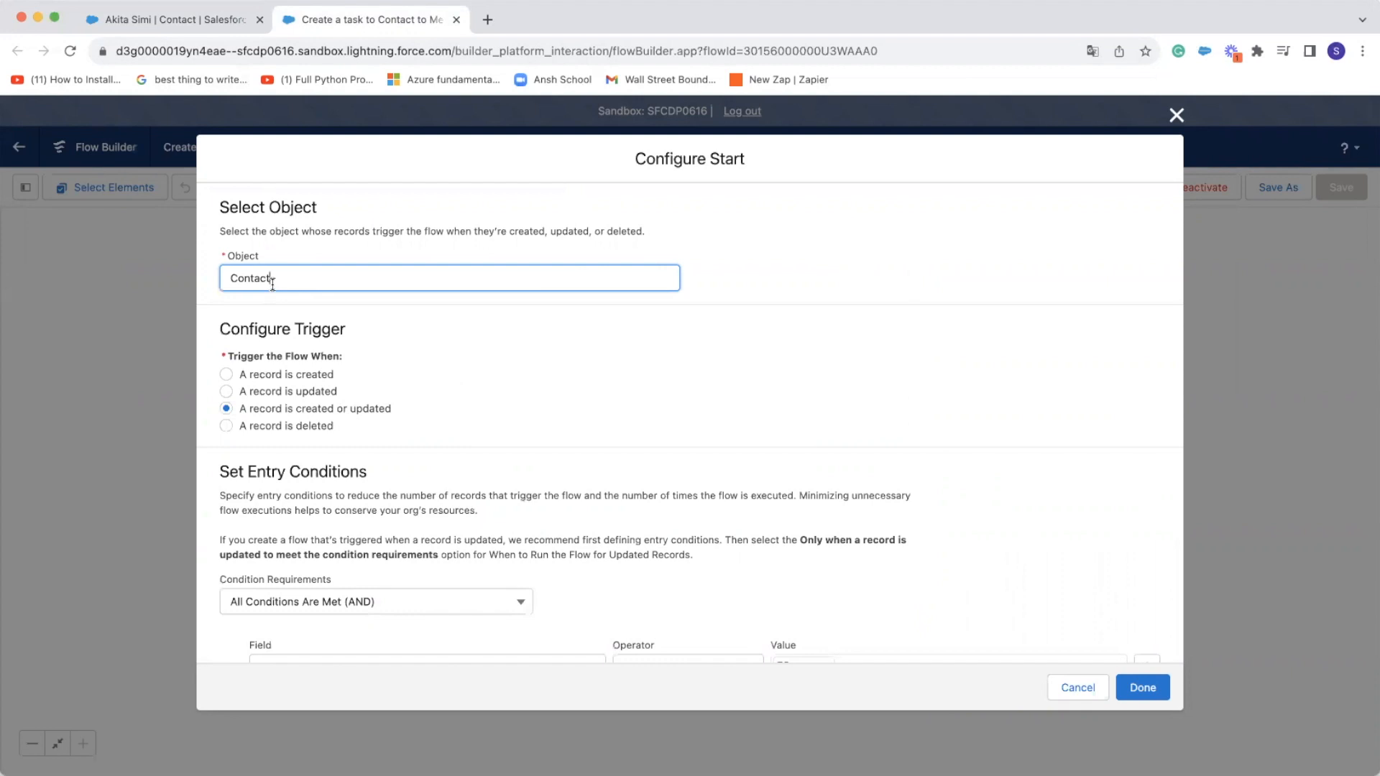
{"action": "scroll", "coordinate": [356, 356], "scroll_direction": "down", "scroll_amount": 3}
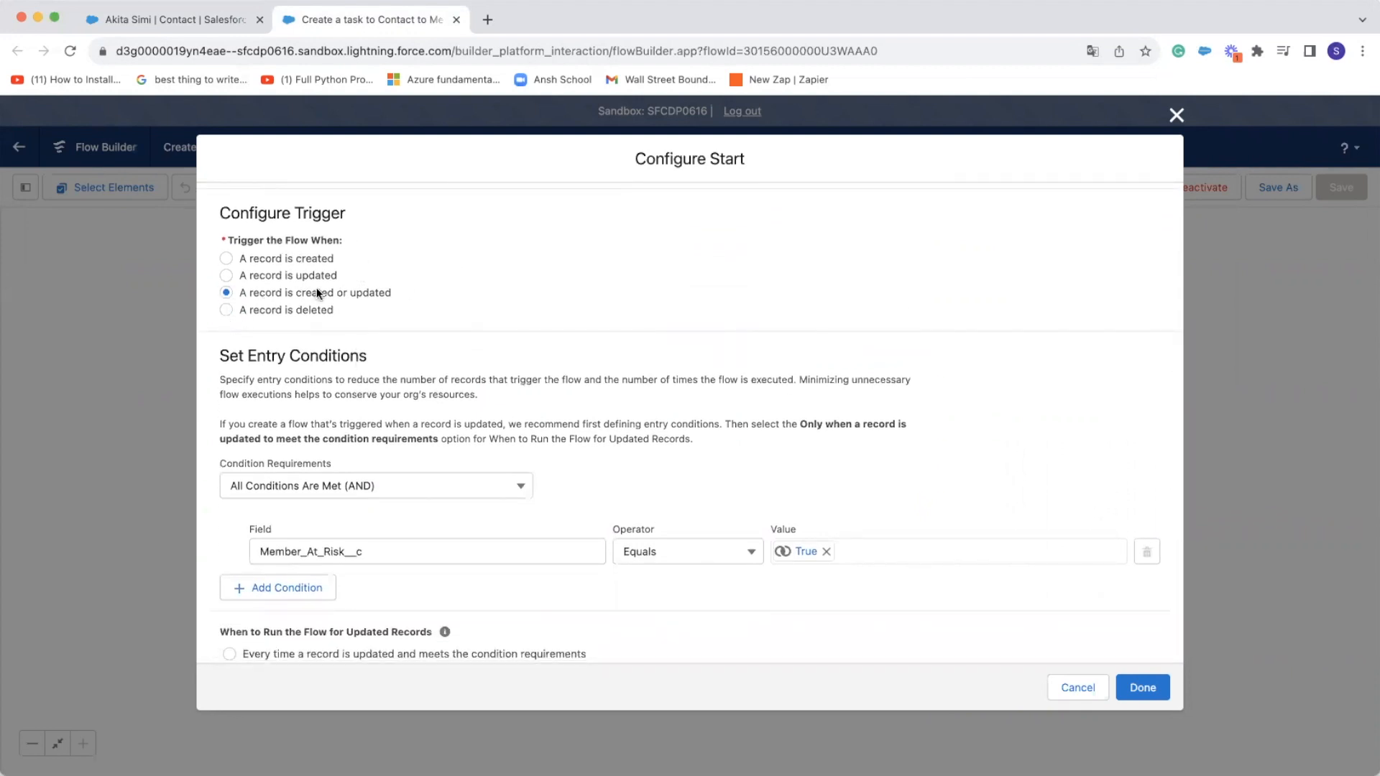
{"action": "scroll", "coordinate": [496, 314], "scroll_direction": "down", "scroll_amount": 1}
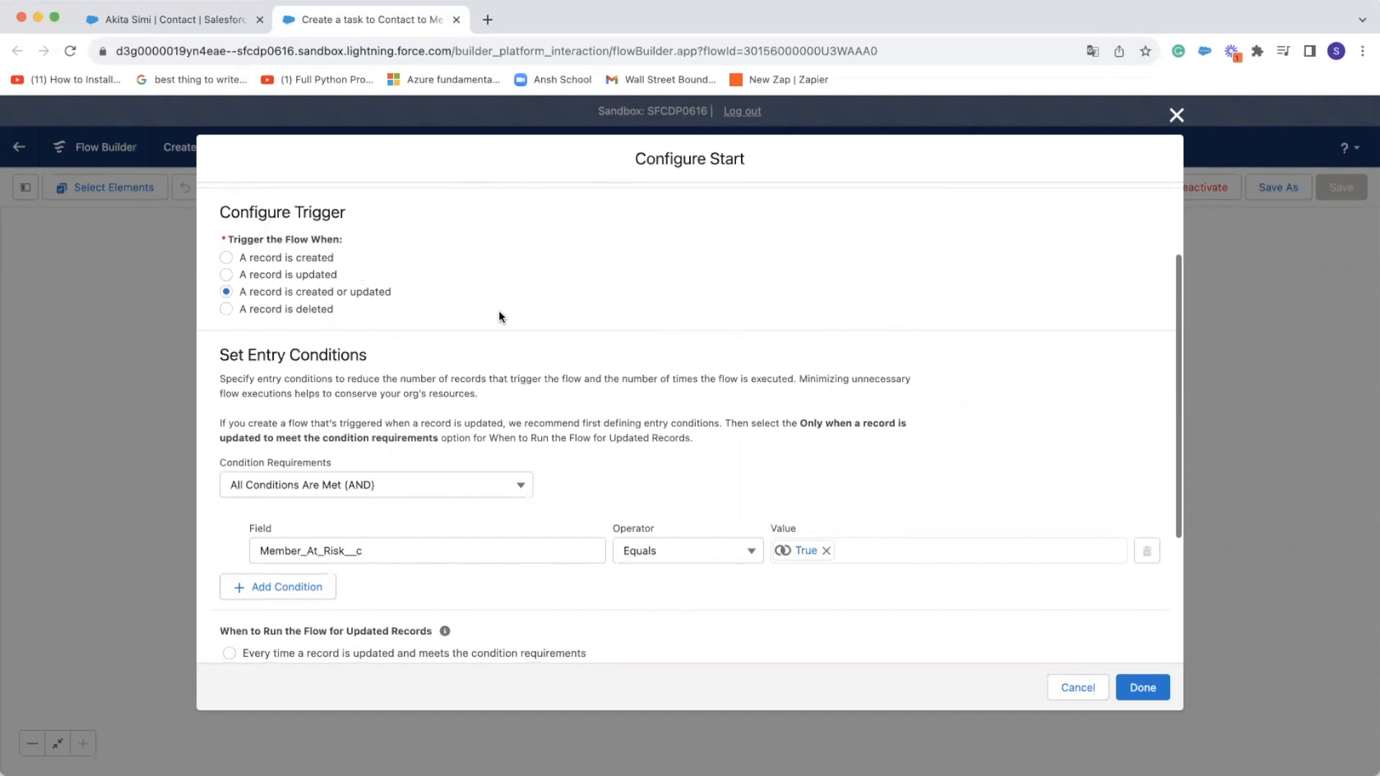
{"action": "scroll", "coordinate": [499, 316], "scroll_direction": "down", "scroll_amount": 5}
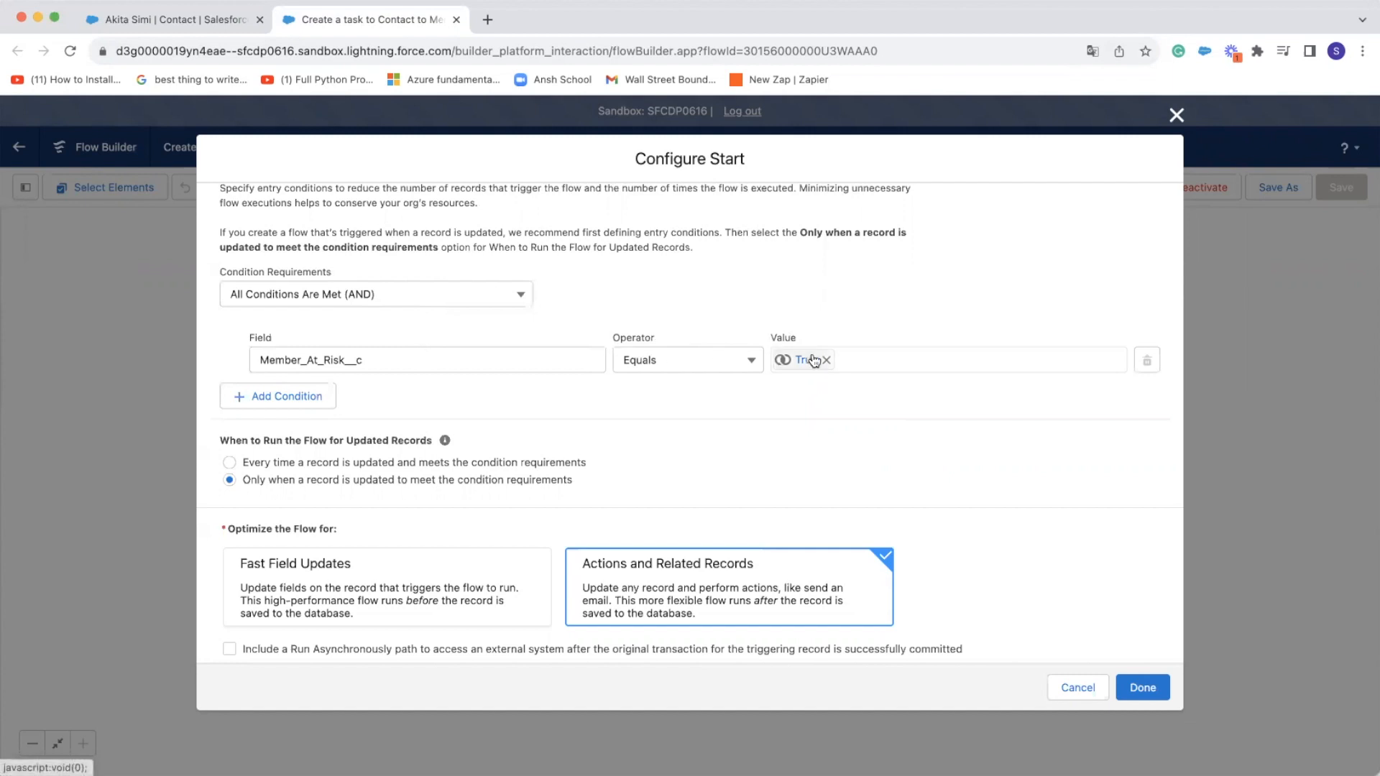
{"action": "scroll", "coordinate": [525, 370], "scroll_direction": "down", "scroll_amount": 1}
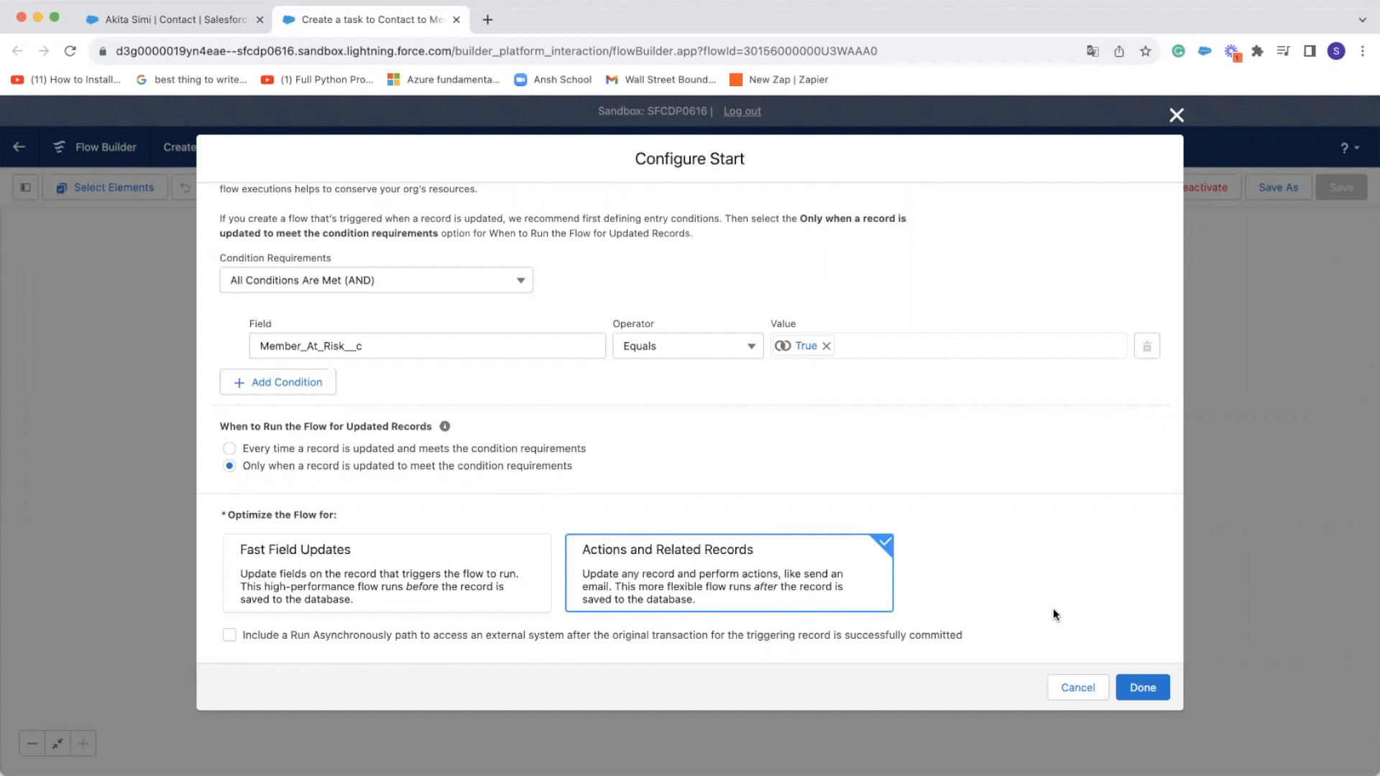
{"action": "left_click", "coordinate": [1149, 689]}
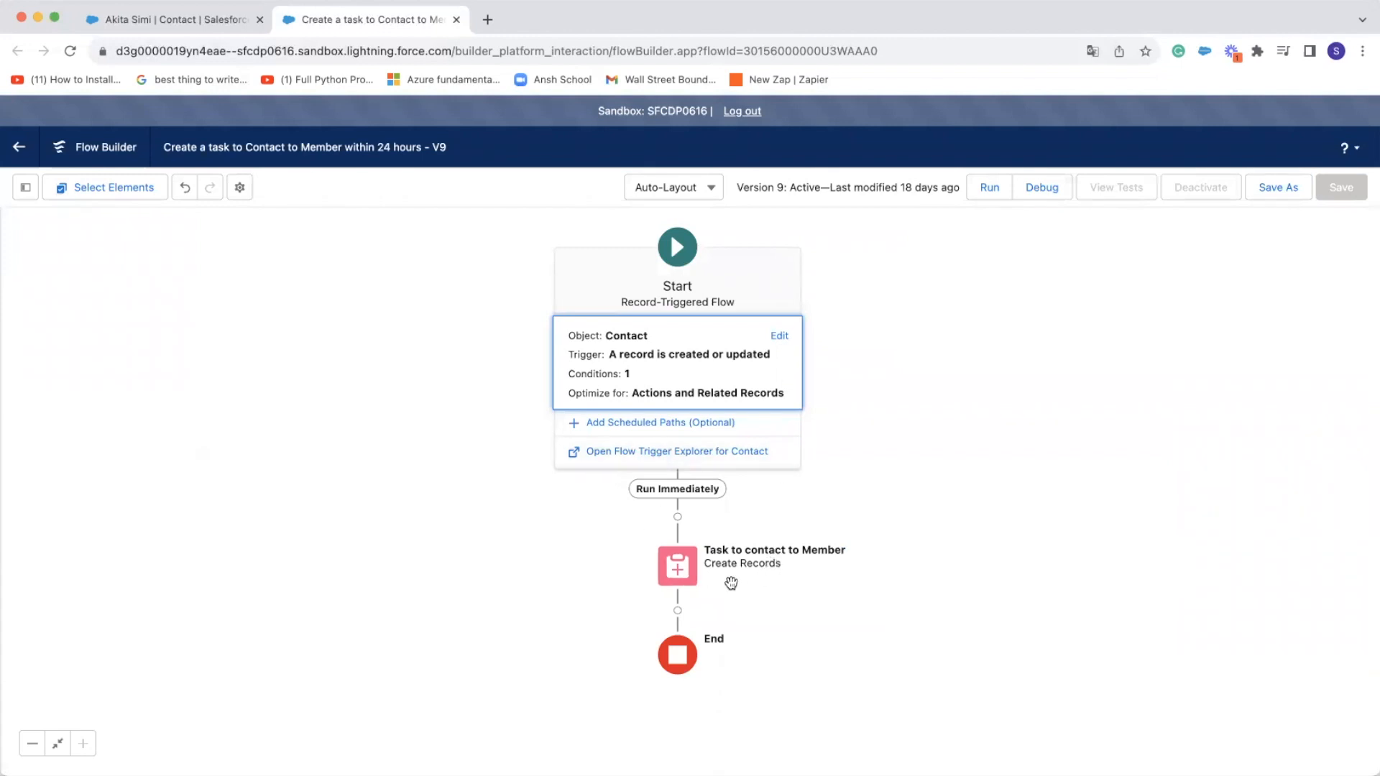
Open the Task to contact to Member element for editing and examine its label, record options, object and task field values
{"action": "left_click", "coordinate": [677, 573]}
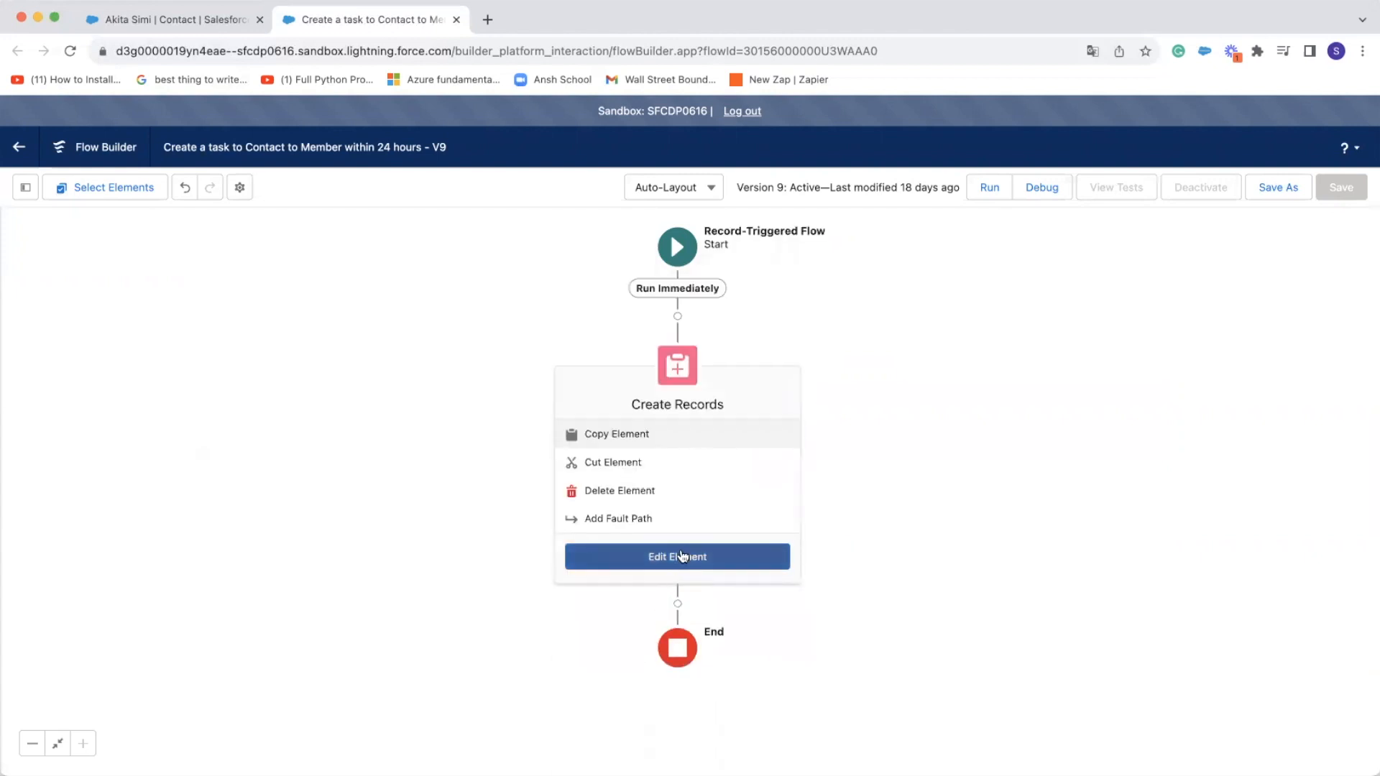
{"action": "left_click", "coordinate": [682, 557]}
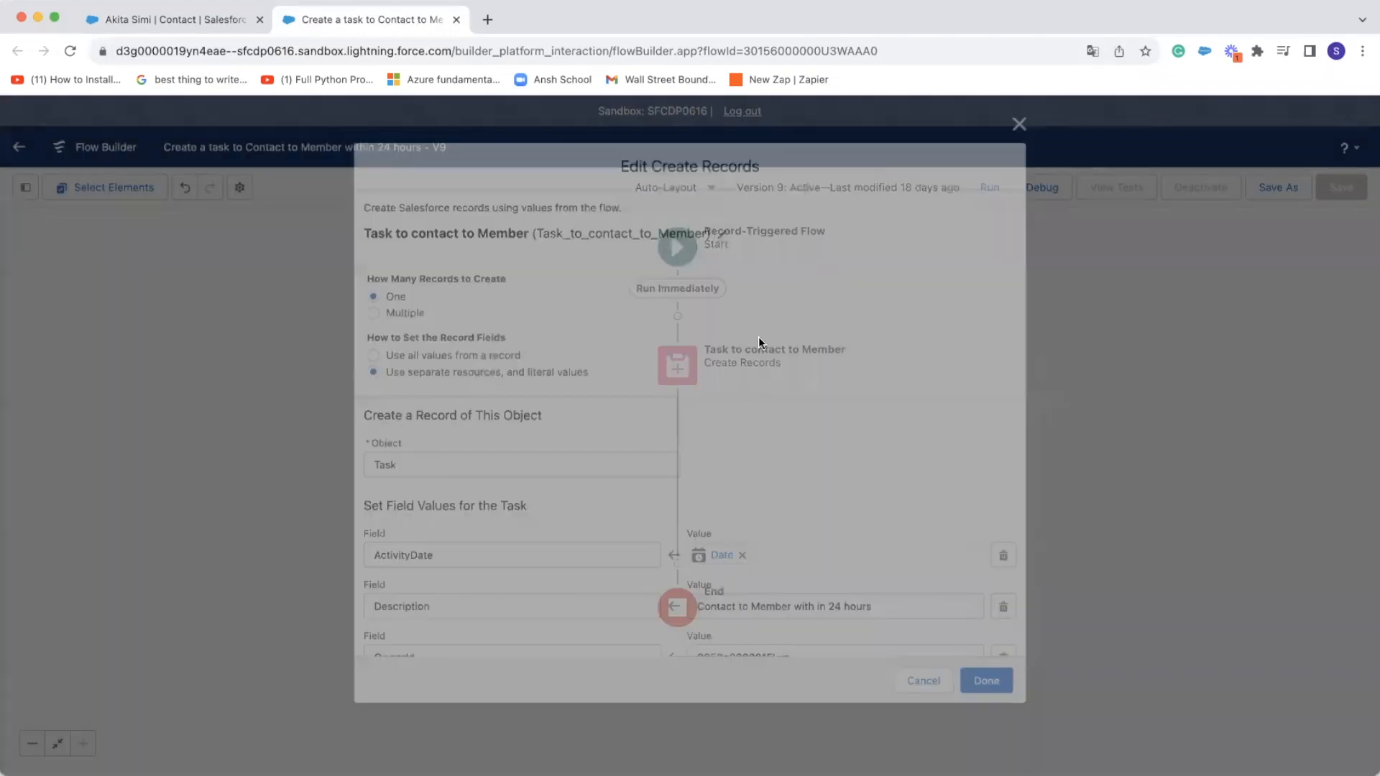
{"action": "scroll", "coordinate": [759, 339], "scroll_direction": "up", "scroll_amount": 1}
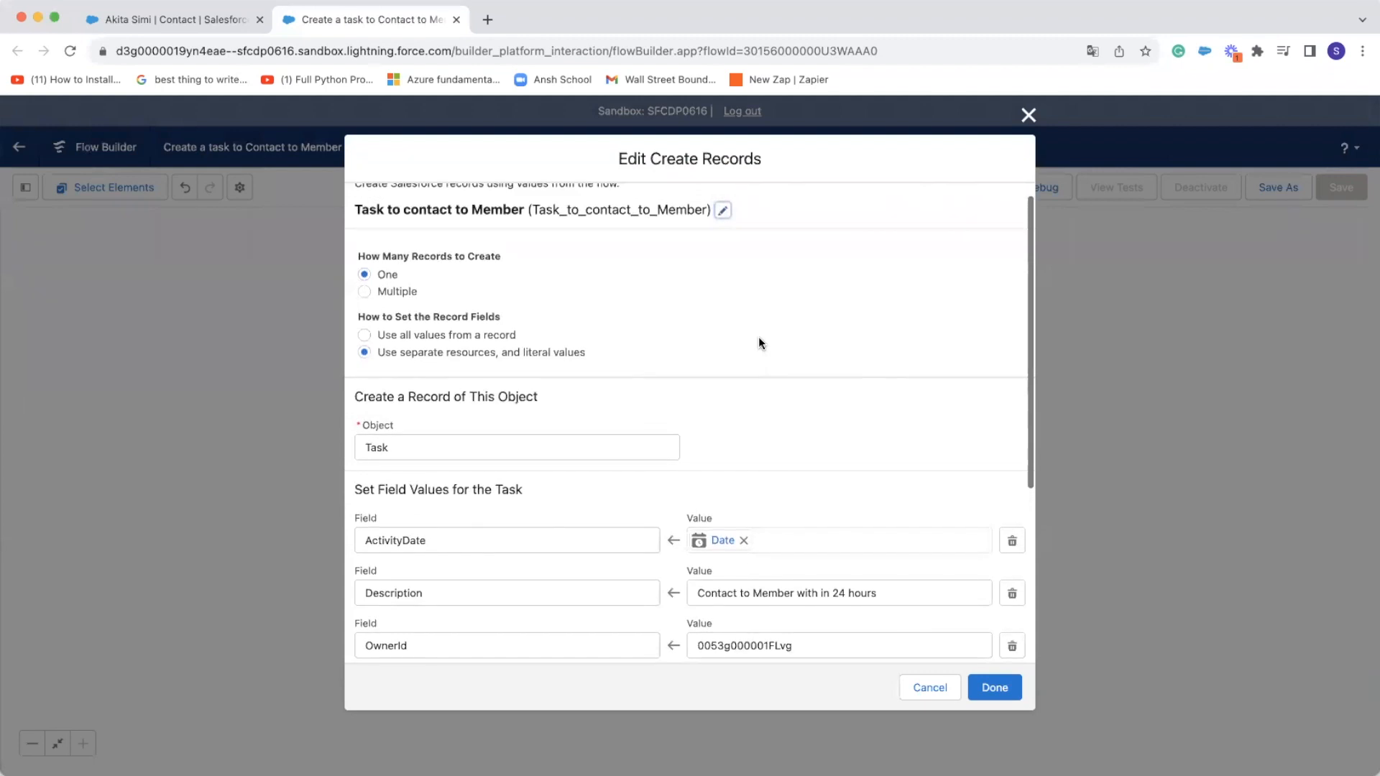
{"action": "scroll", "coordinate": [759, 339], "scroll_direction": "up", "scroll_amount": 1}
{"action": "left_click", "coordinate": [722, 228]}
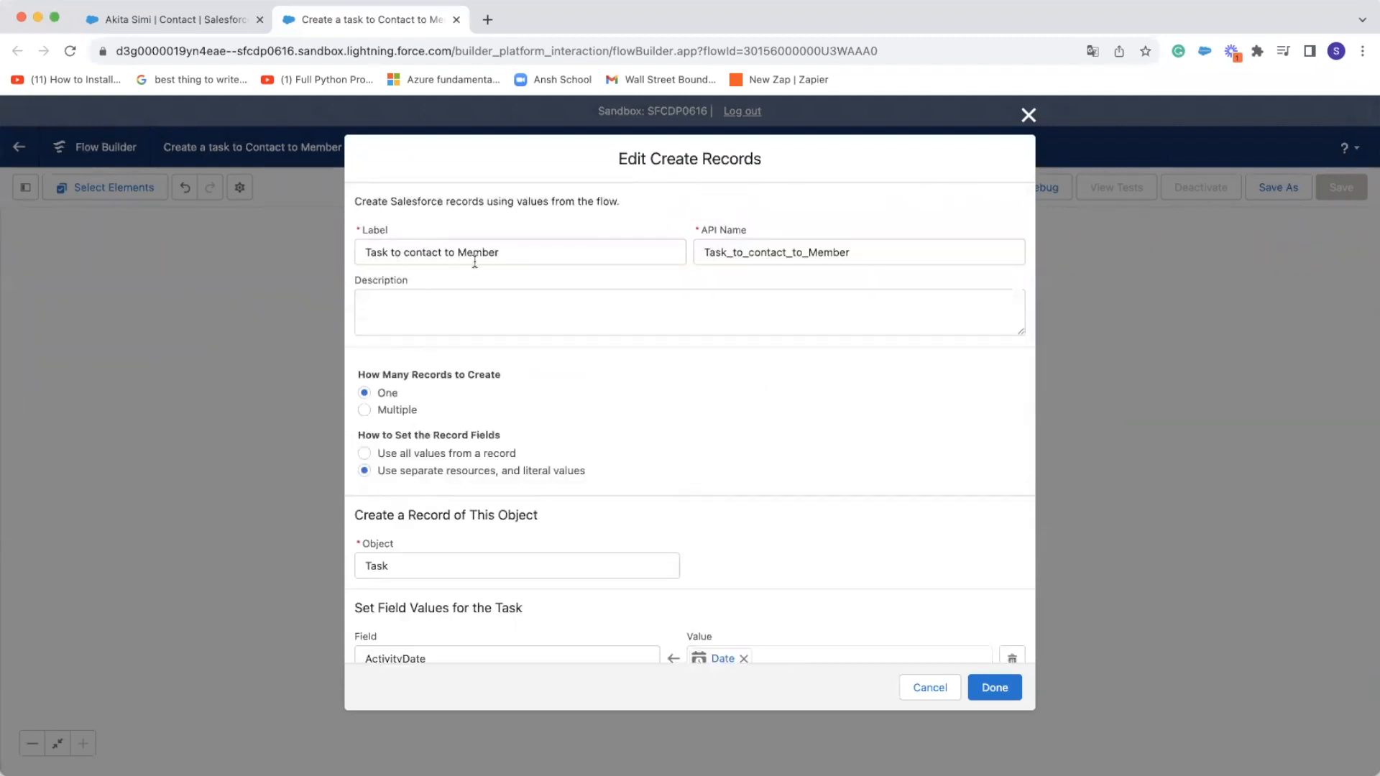
{"action": "scroll", "coordinate": [521, 257], "scroll_direction": "down", "scroll_amount": 1}
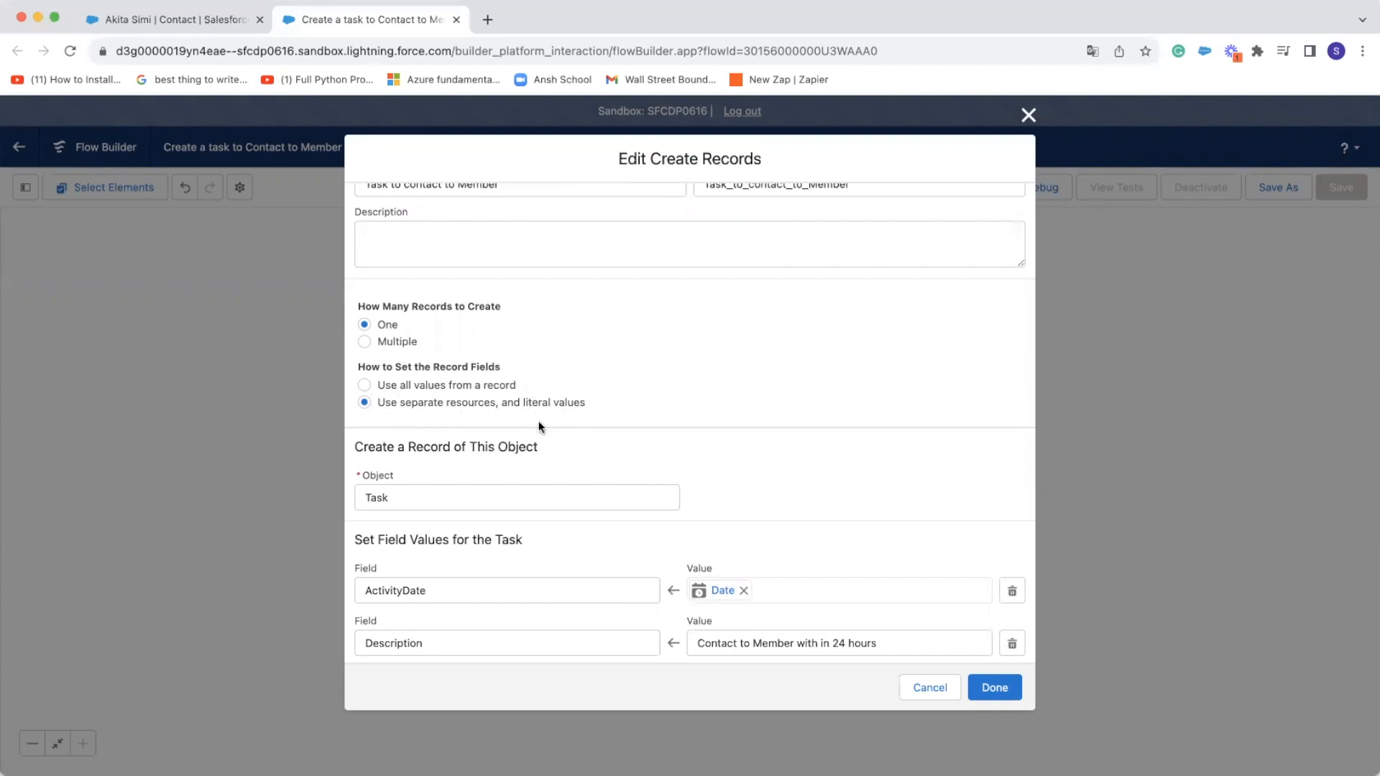
{"action": "scroll", "coordinate": [388, 484], "scroll_direction": "down", "scroll_amount": 3}
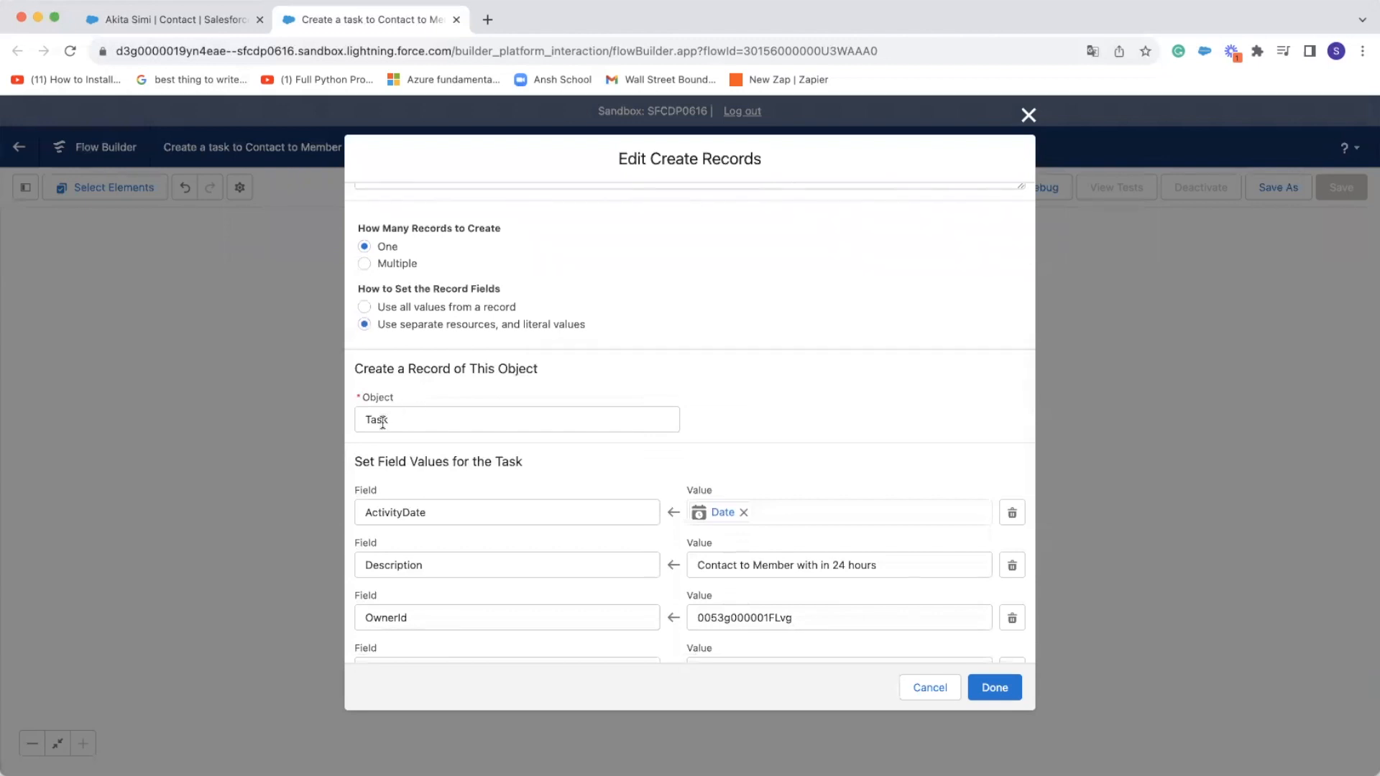
{"action": "scroll", "coordinate": [414, 423], "scroll_direction": "down", "scroll_amount": 2}
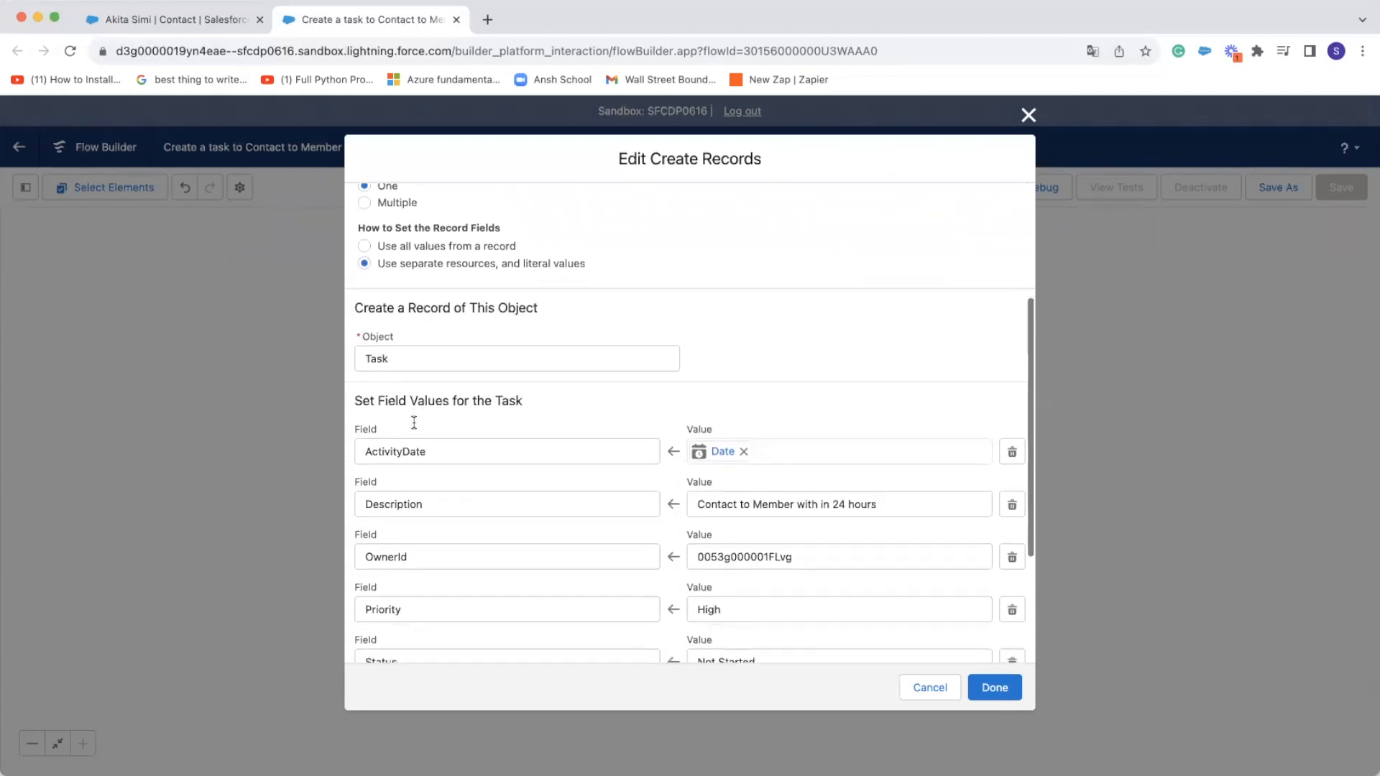
{"action": "scroll", "coordinate": [415, 423], "scroll_direction": "down", "scroll_amount": 1}
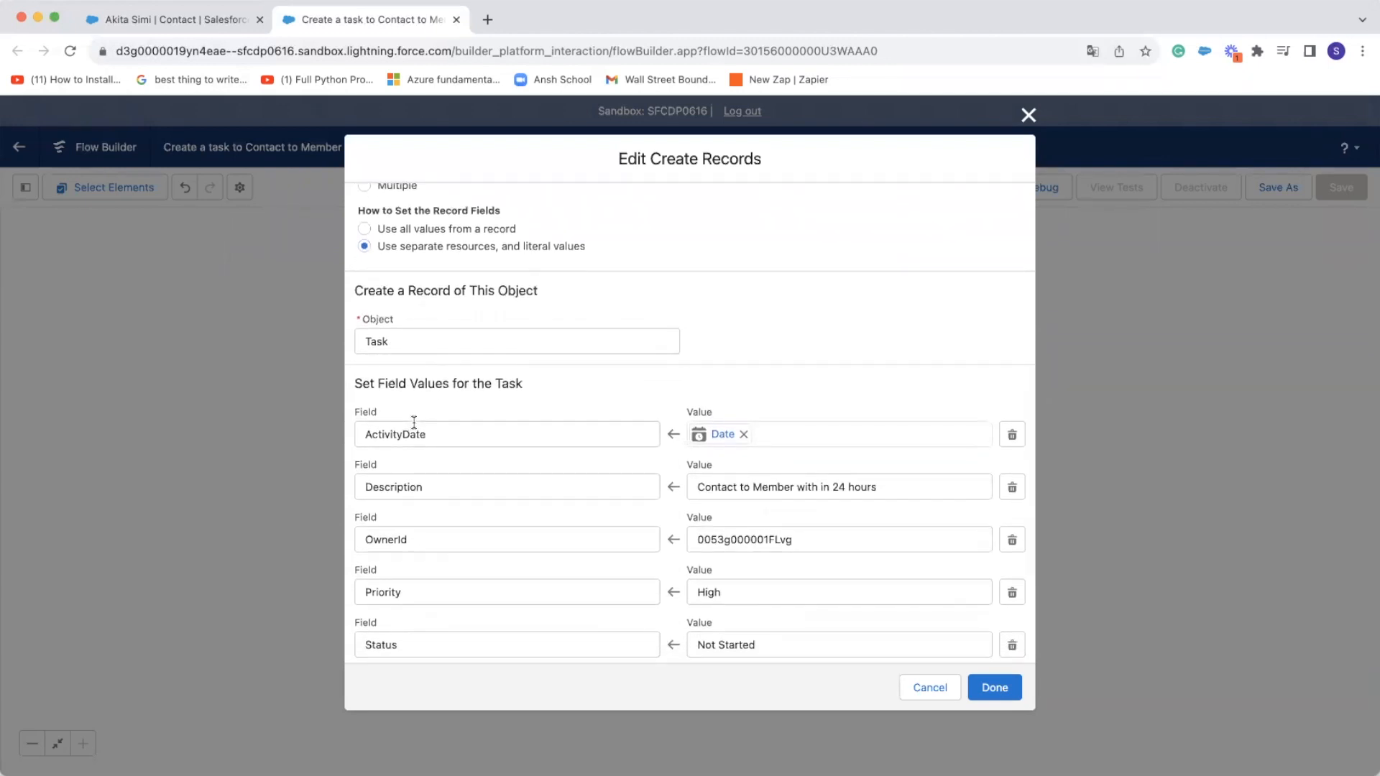
{"action": "scroll", "coordinate": [386, 352], "scroll_direction": "down", "scroll_amount": 3}
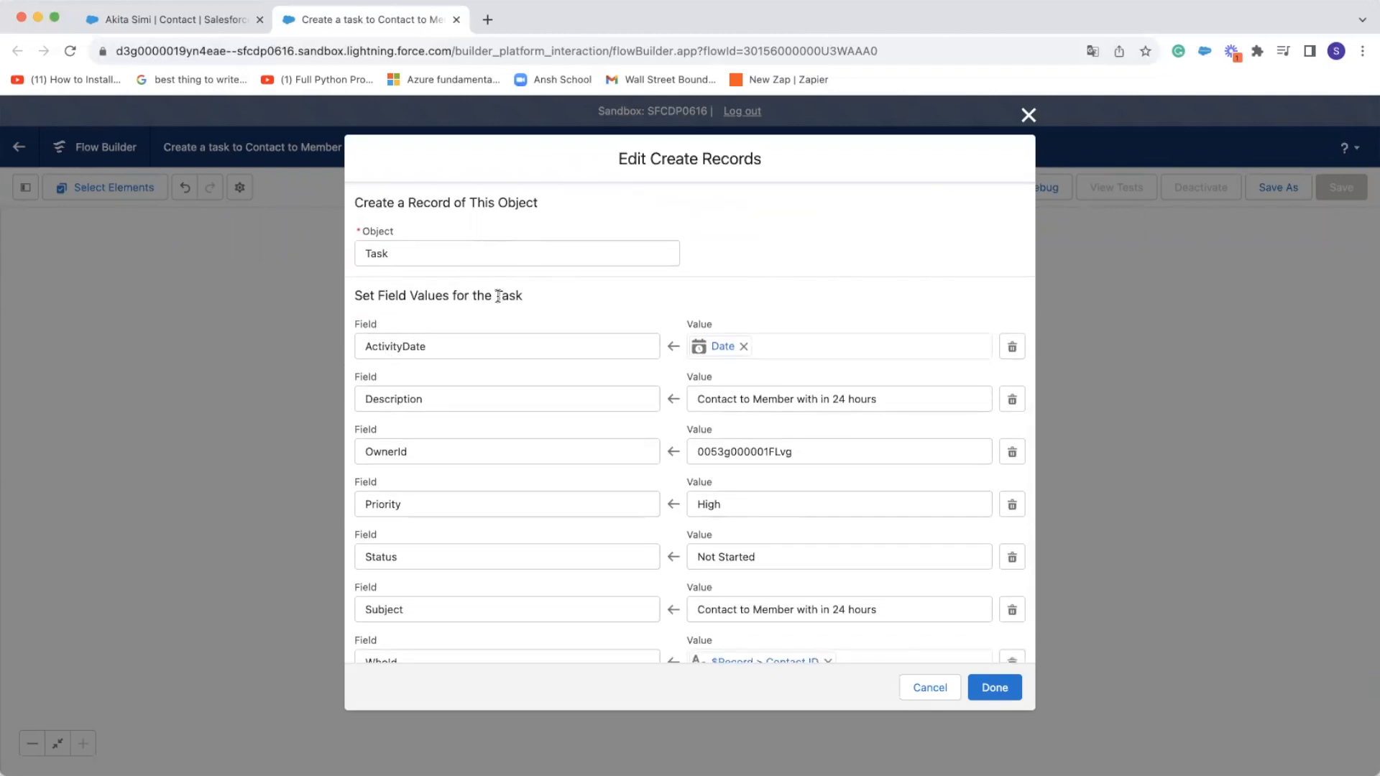
{"action": "scroll", "coordinate": [496, 338], "scroll_direction": "down", "scroll_amount": 2}
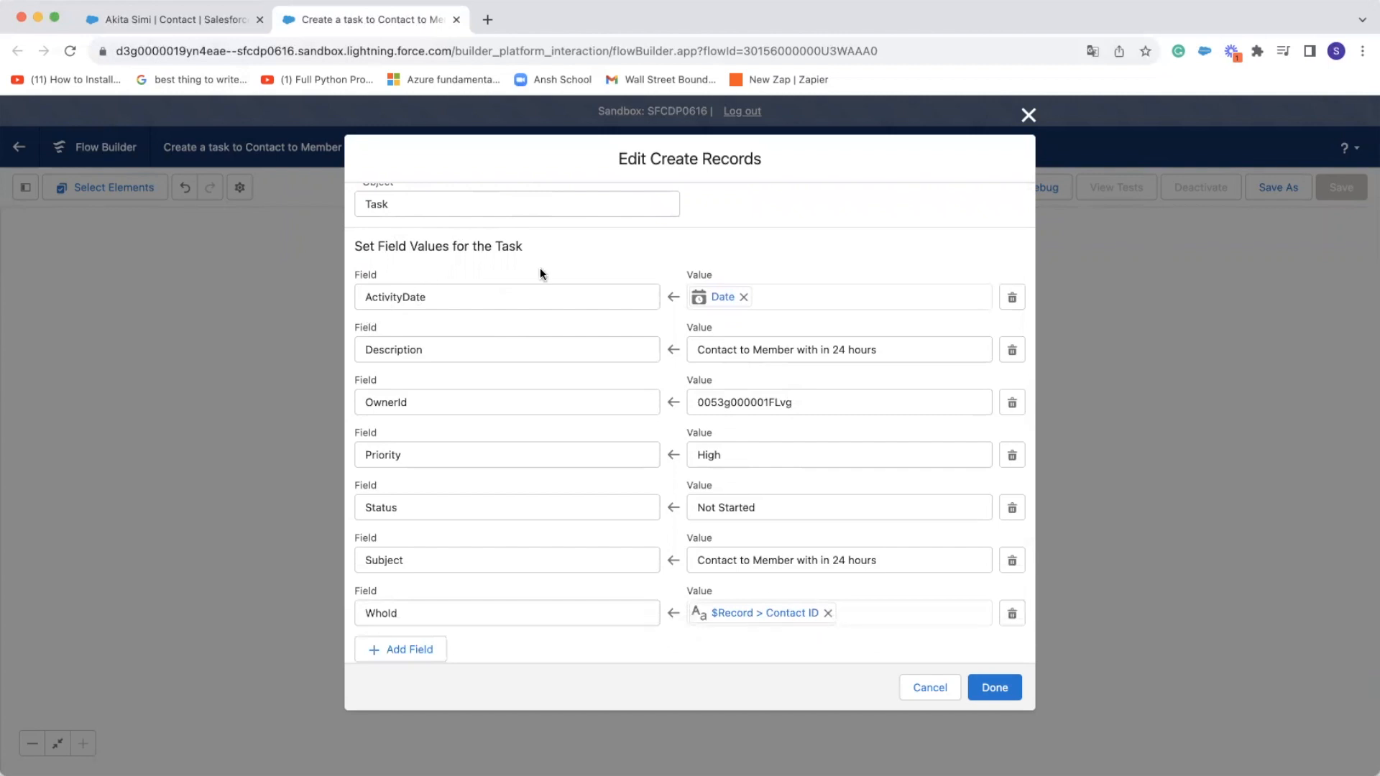
Clear the task's ActivityDate value and start a new resource of type Formula for it
{"action": "scroll", "coordinate": [532, 288], "scroll_direction": "up", "scroll_amount": 2}
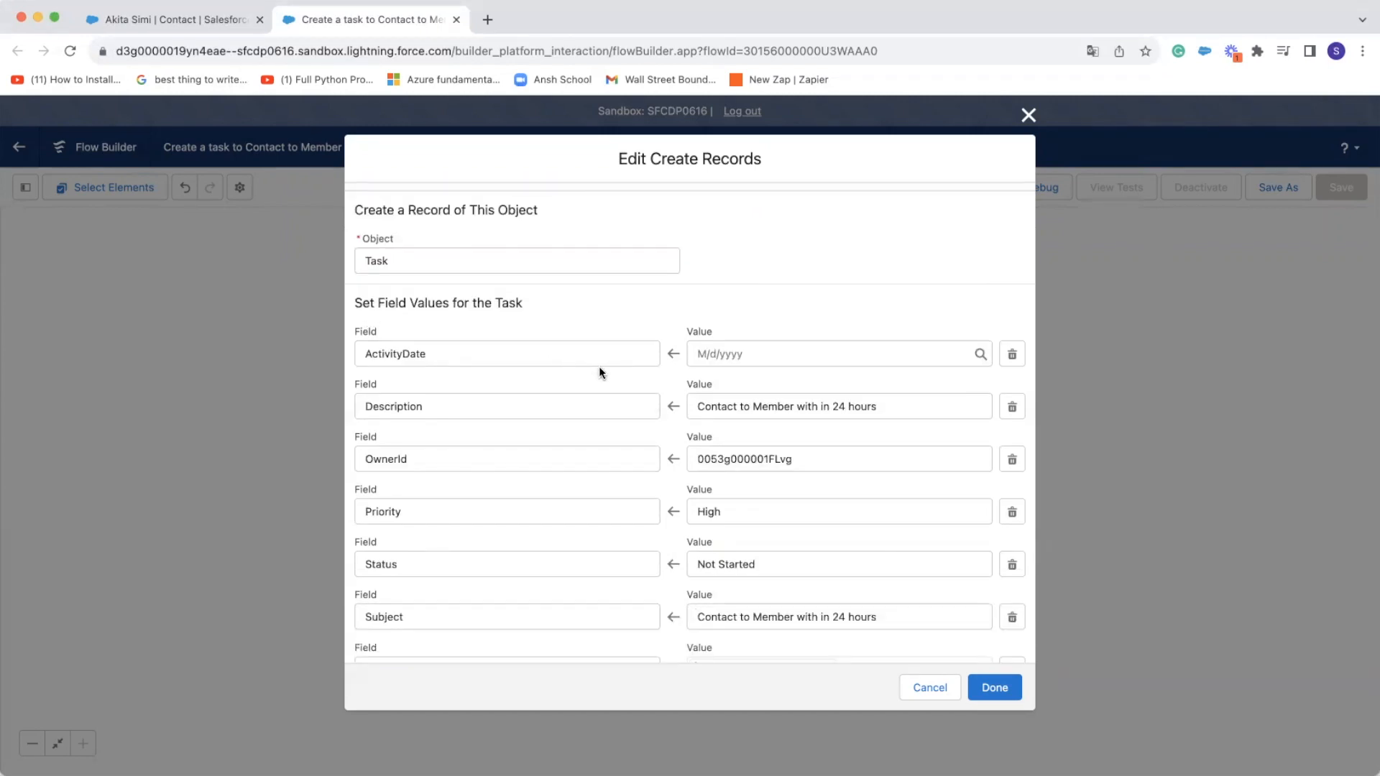
{"action": "left_click", "coordinate": [761, 354]}
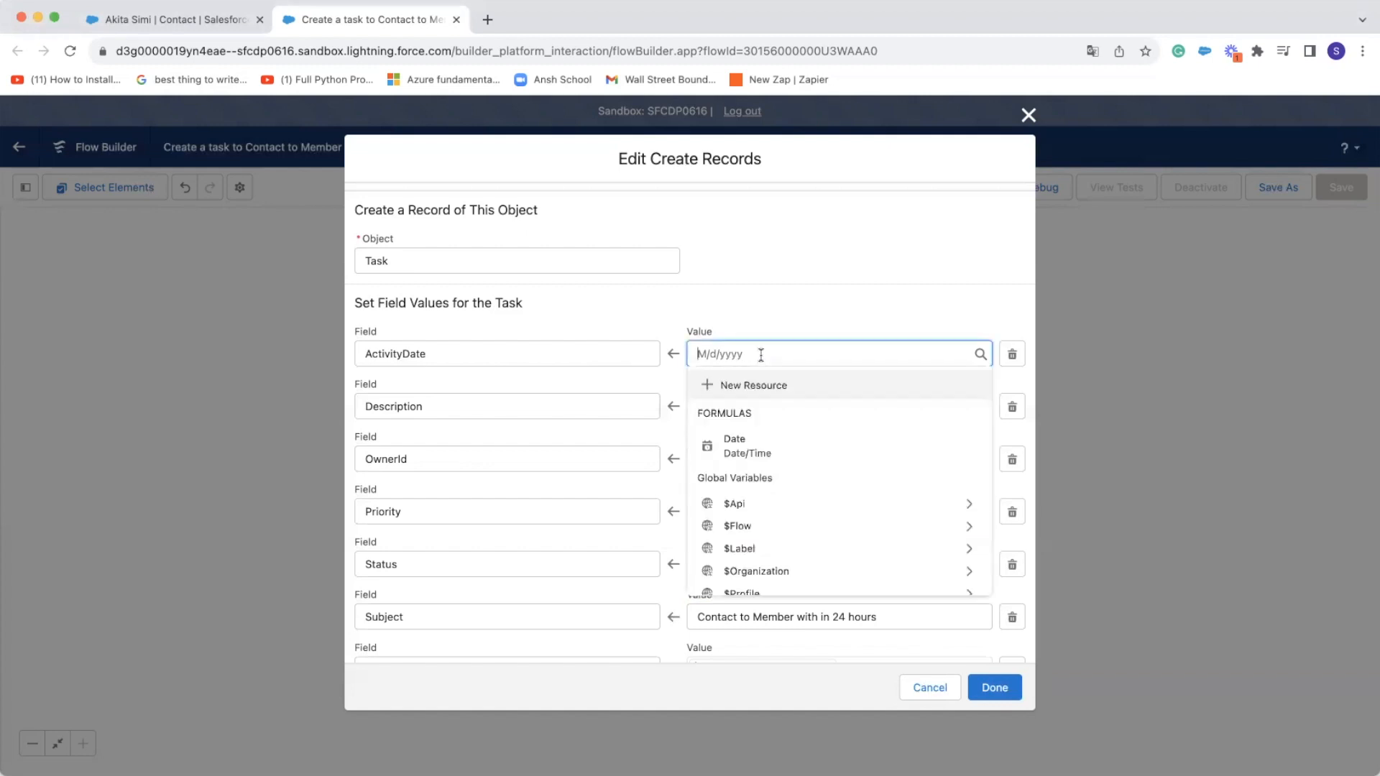
{"action": "left_click", "coordinate": [764, 385]}
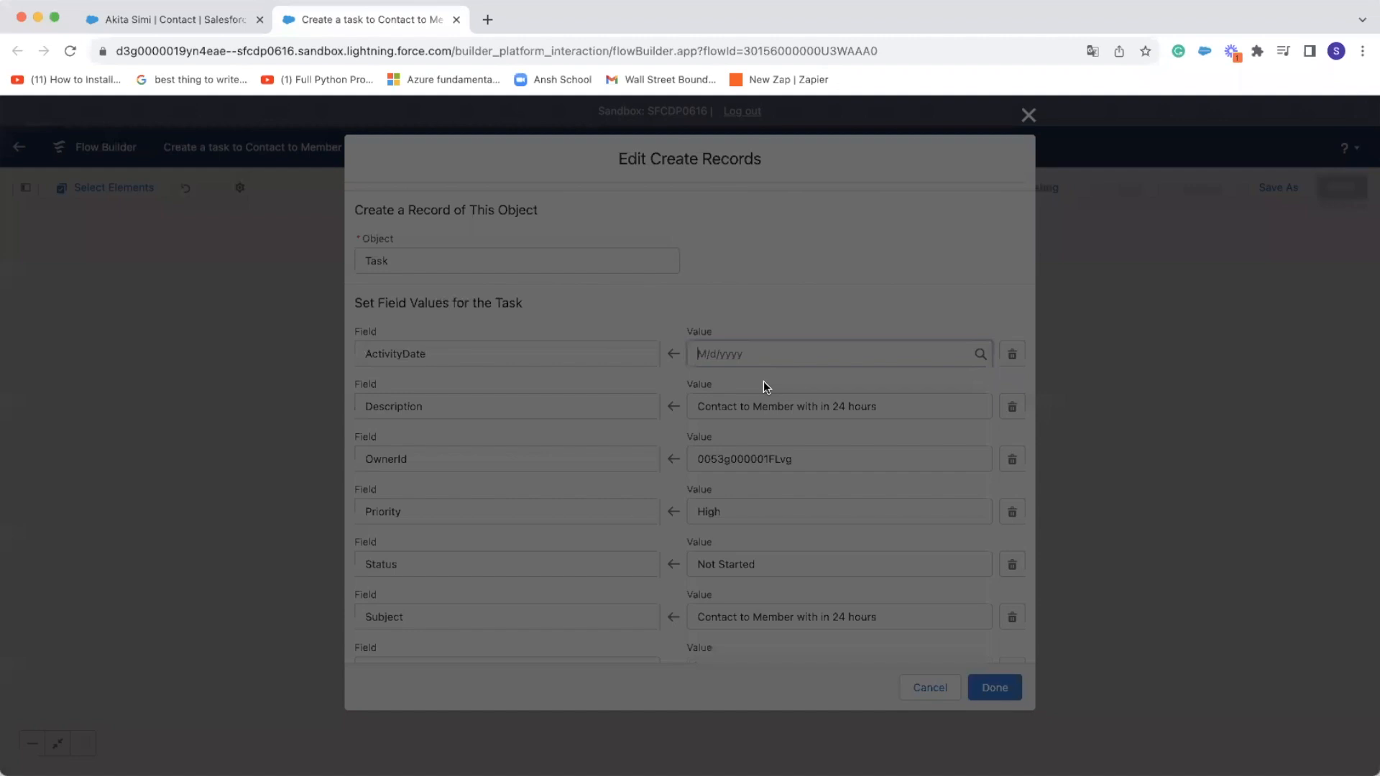
{"action": "left_click", "coordinate": [737, 378]}
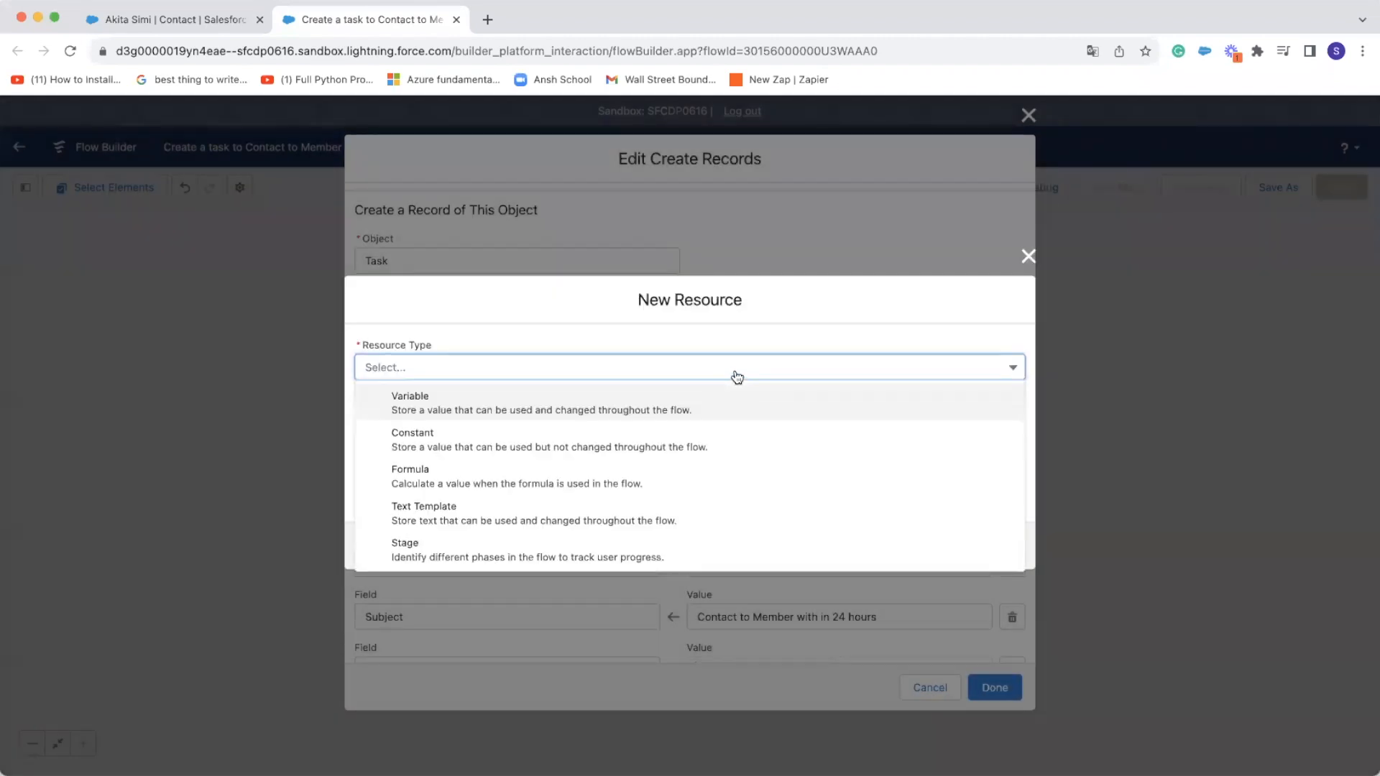
{"action": "left_click", "coordinate": [619, 476]}
Give the formula resource the API name Date1 and set its data type to Date/Time
{"action": "left_click", "coordinate": [551, 319]}
{"action": "type", "text": "Date"}
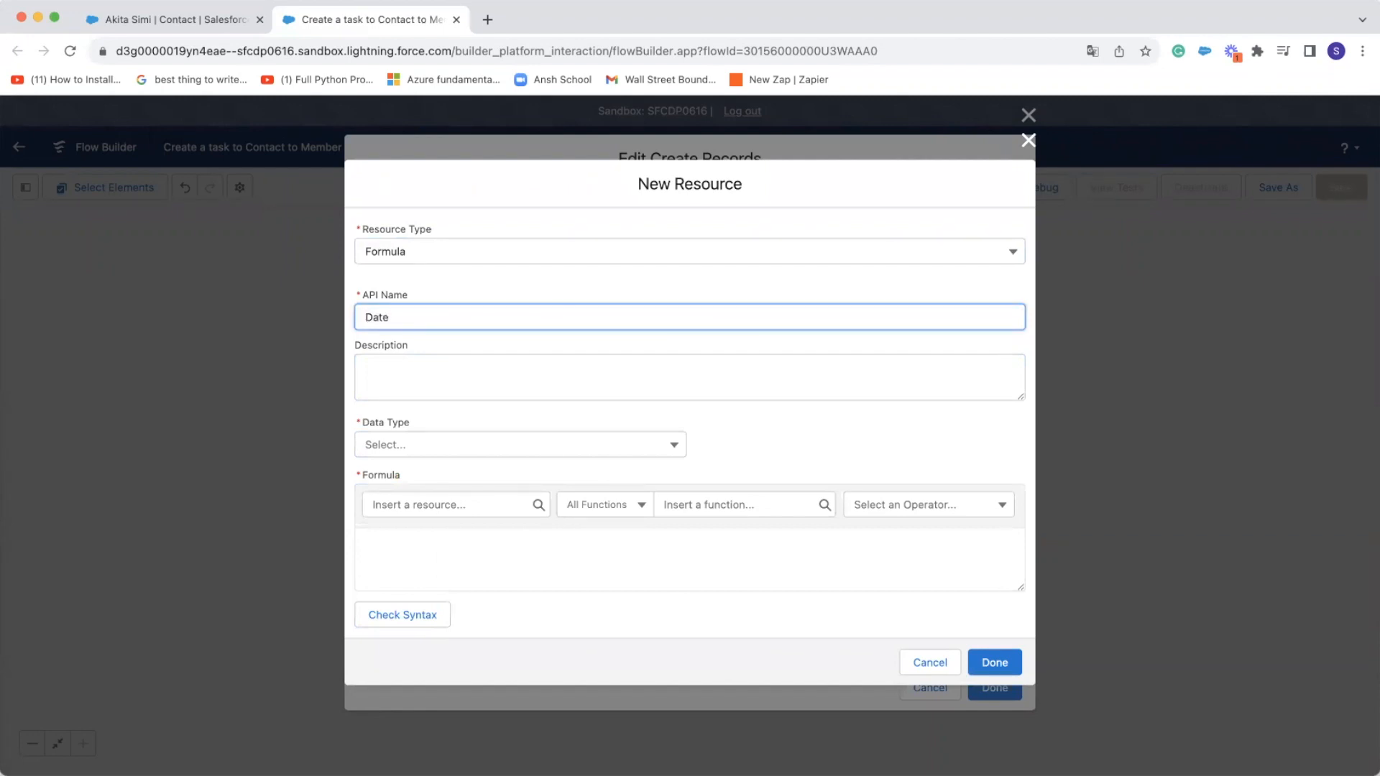
{"action": "left_click", "coordinate": [550, 442]}
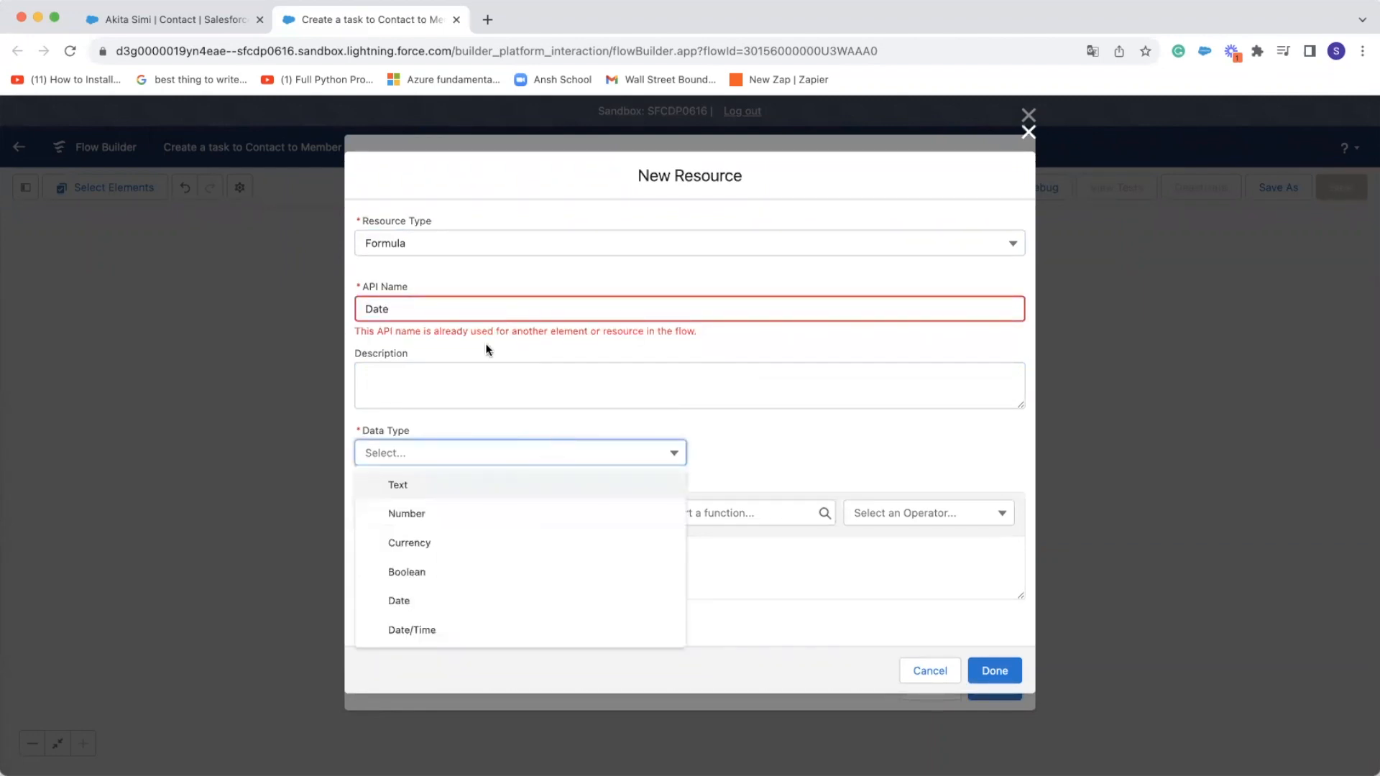
{"action": "left_click", "coordinate": [438, 309]}
{"action": "type", "text": "1"}
{"action": "left_click", "coordinate": [425, 373]}
{"action": "left_click", "coordinate": [431, 442]}
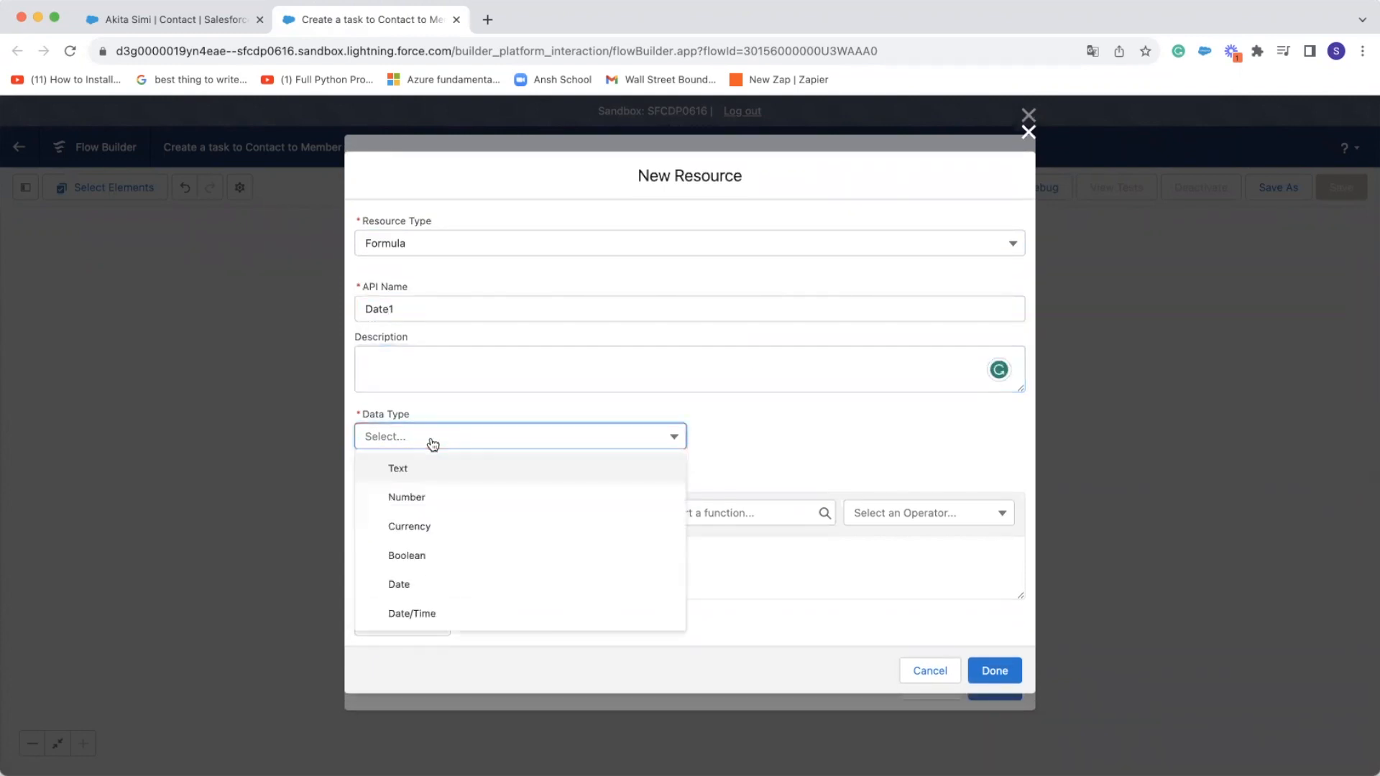
{"action": "left_click", "coordinate": [444, 614]}
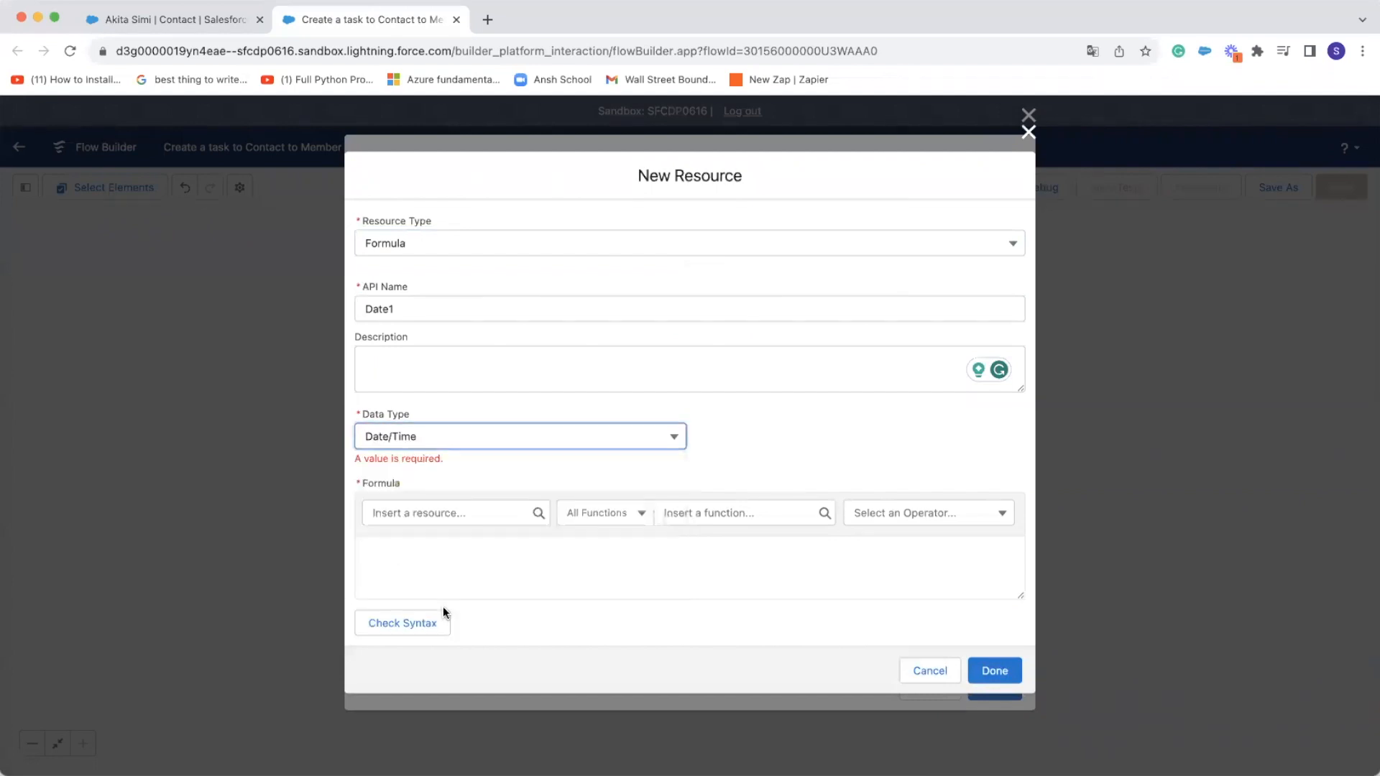
Insert the DATETIMEVALUE(expression) function into the formula of the Date1 resource
{"action": "left_click", "coordinate": [481, 557]}
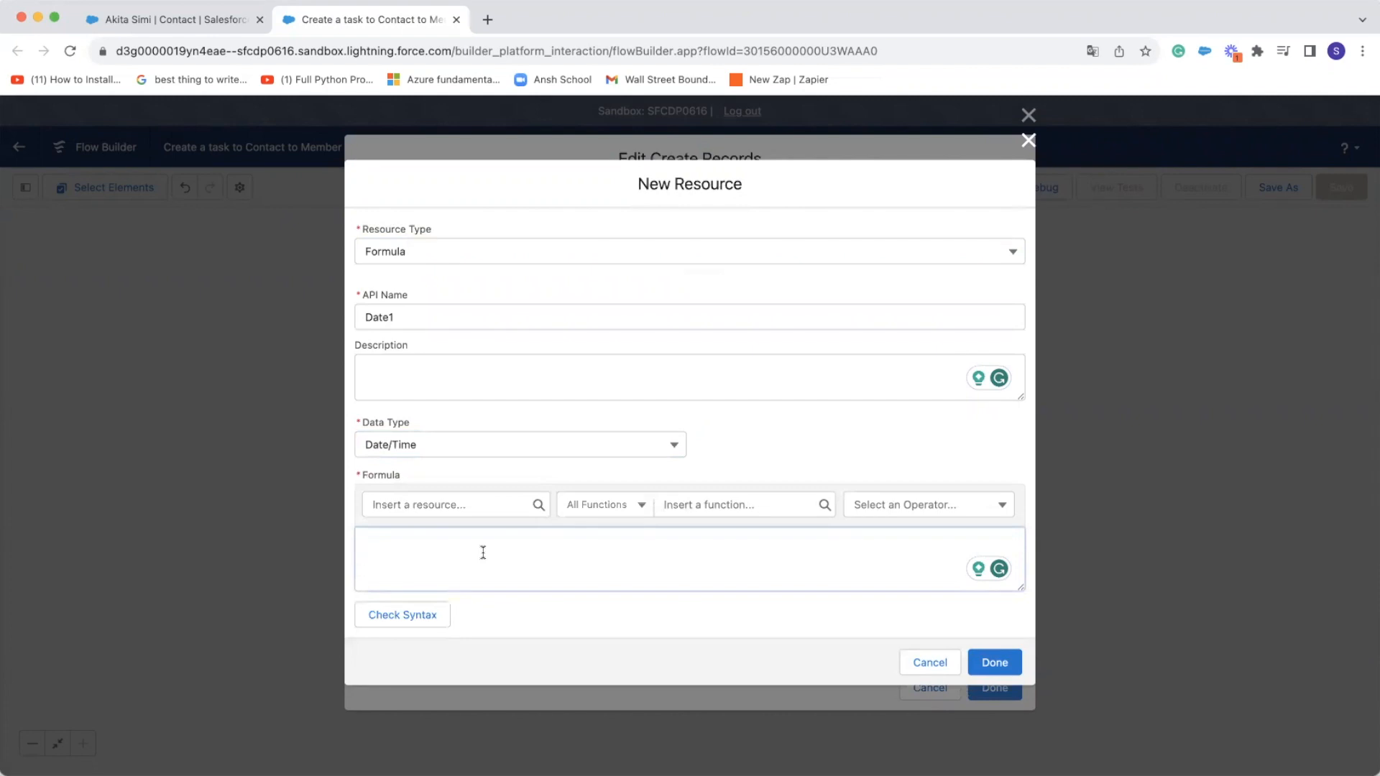
{"action": "left_click", "coordinate": [789, 510]}
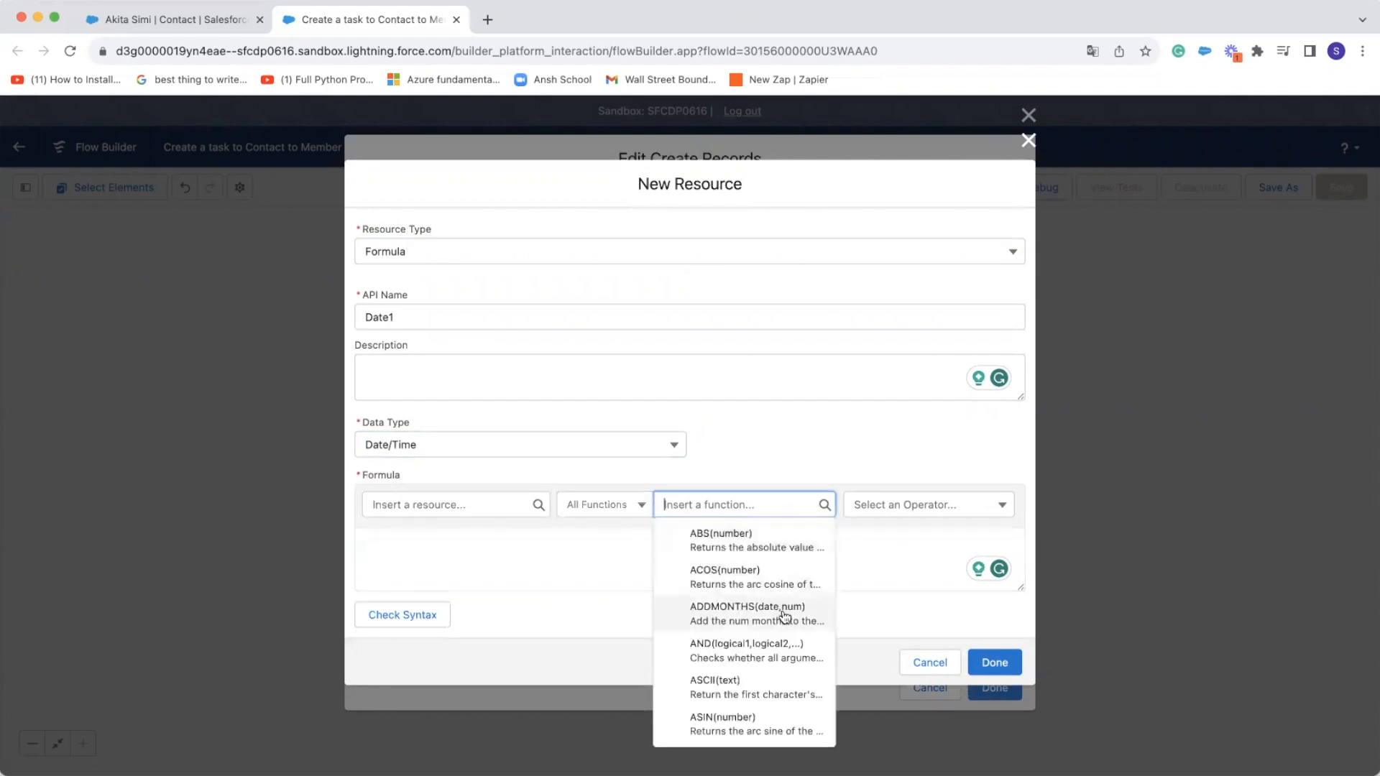
{"action": "scroll", "coordinate": [752, 684], "scroll_direction": "down", "scroll_amount": 5}
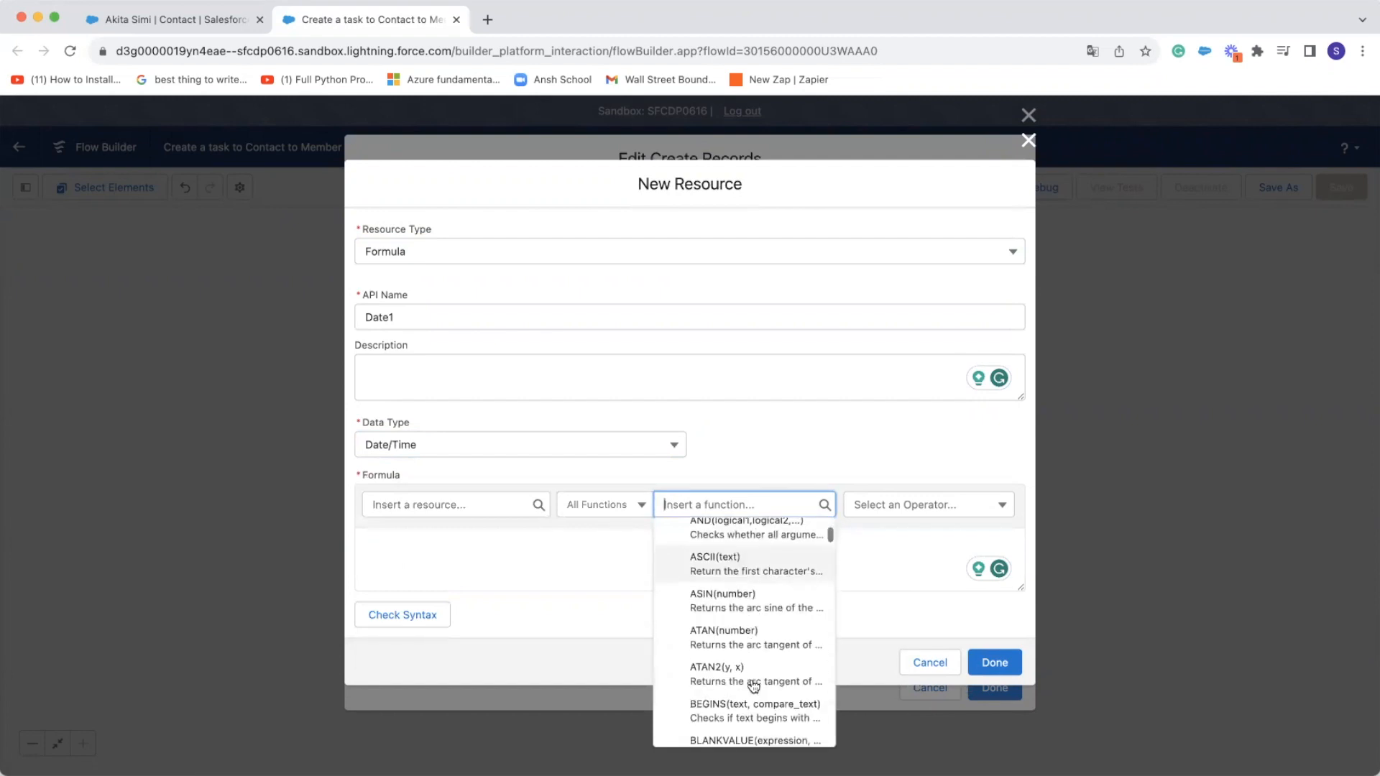
{"action": "scroll", "coordinate": [753, 684], "scroll_direction": "down", "scroll_amount": 5}
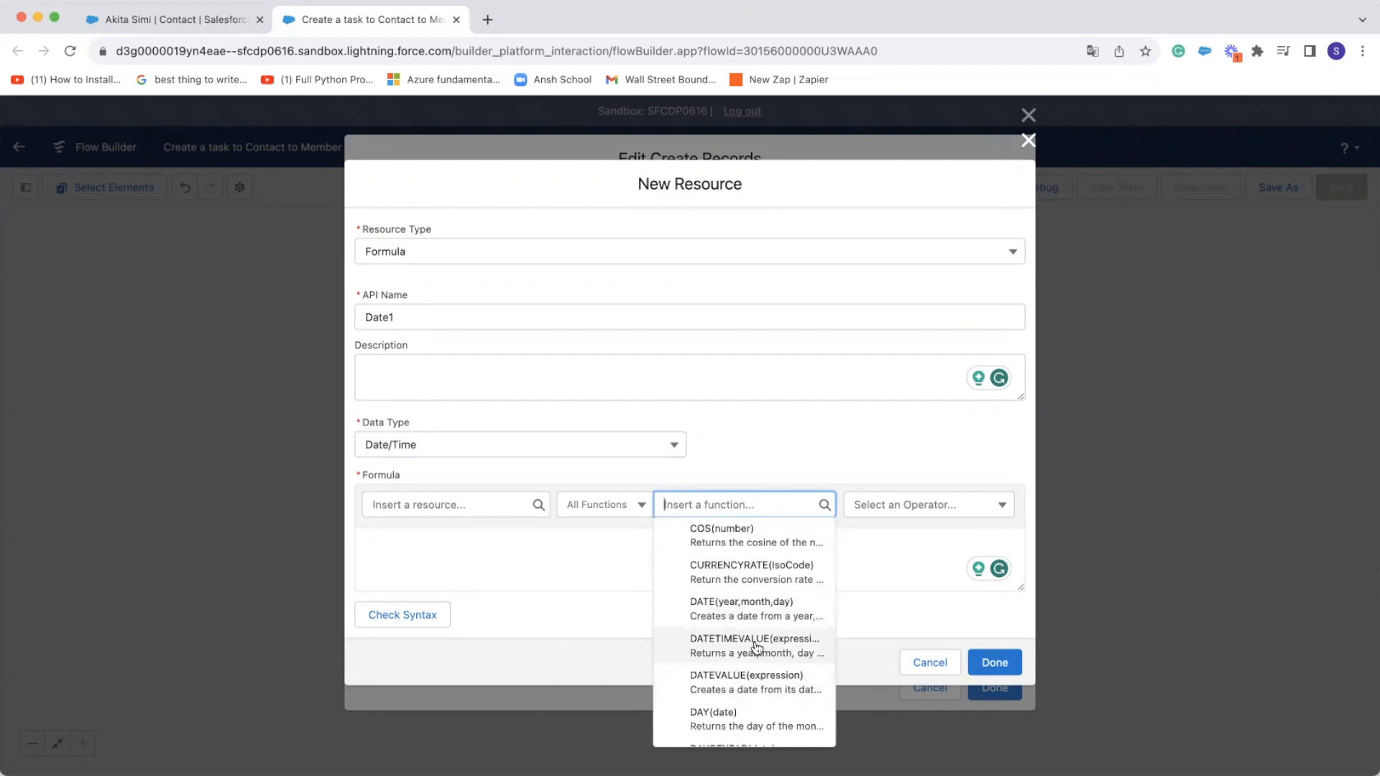
{"action": "left_click", "coordinate": [754, 644]}
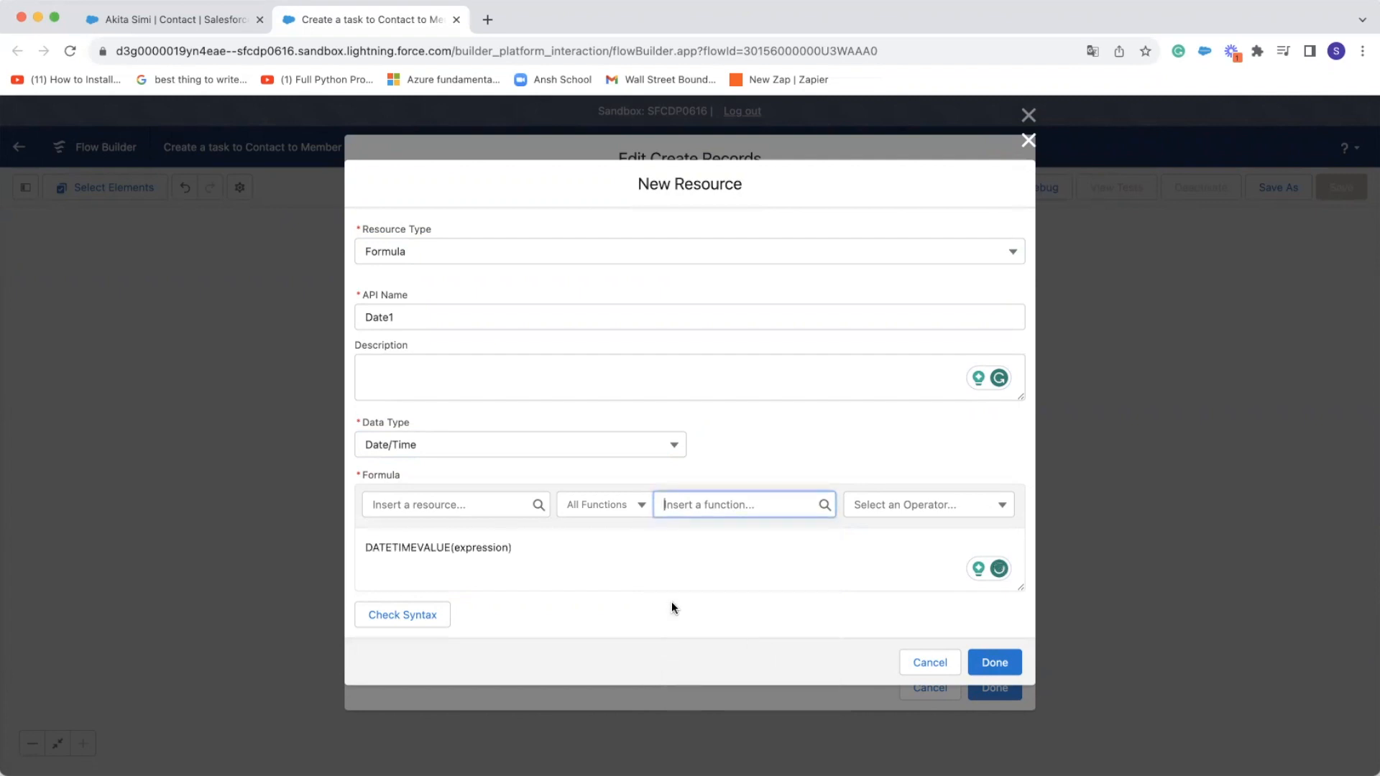
Replace the expression placeholder inside DATETIMEVALUE with the At_Risk_Date__c field of the $Record contact
{"action": "double_click", "coordinate": [473, 547]}
{"action": "left_click", "coordinate": [489, 504]}
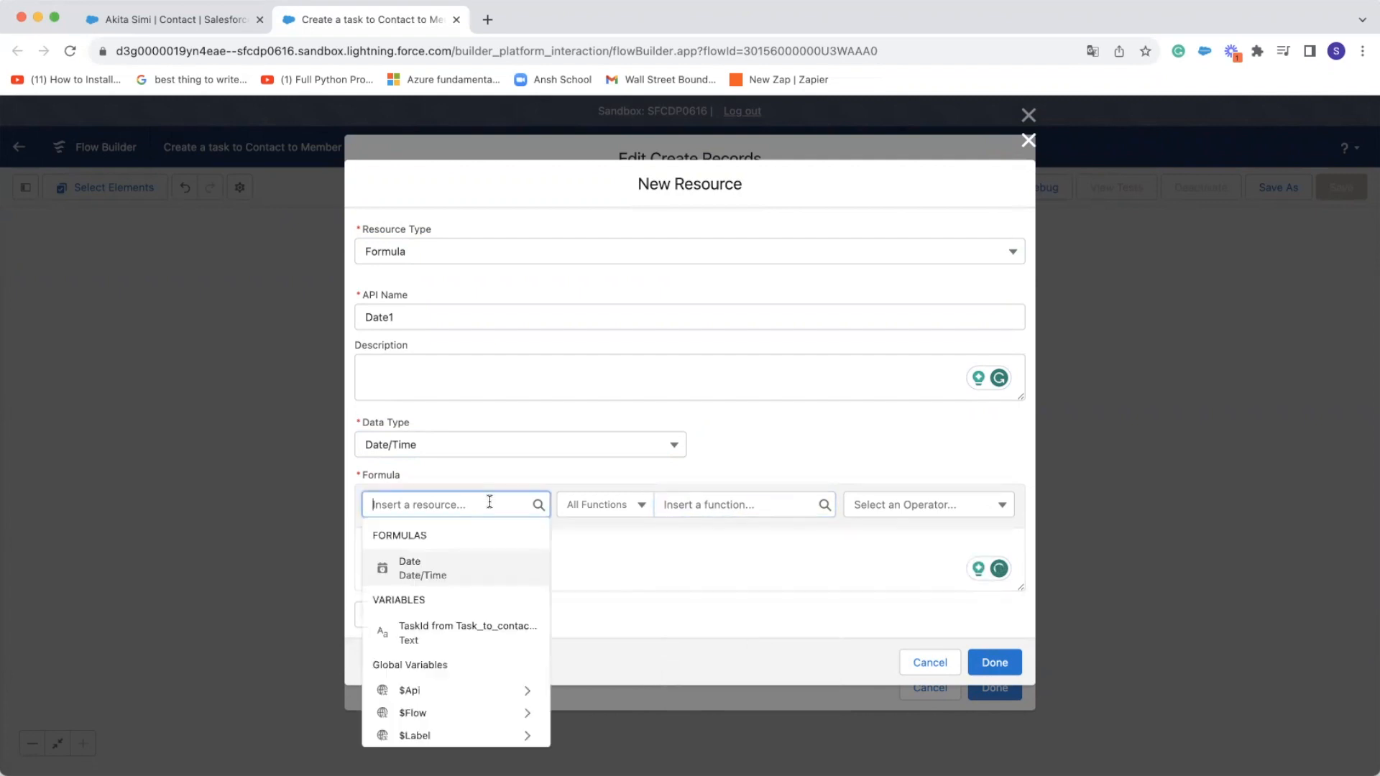
{"action": "scroll", "coordinate": [486, 642], "scroll_direction": "down", "scroll_amount": 3}
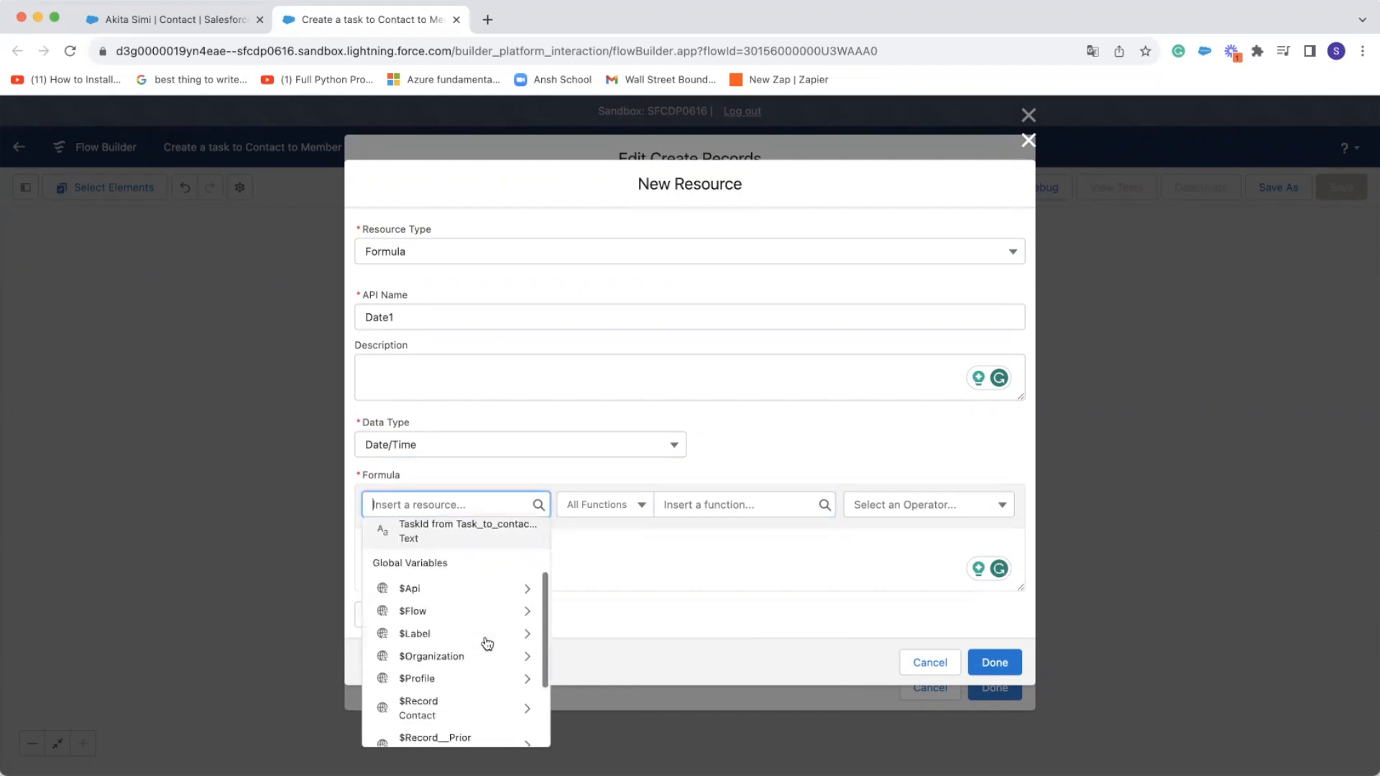
{"action": "scroll", "coordinate": [487, 644], "scroll_direction": "down", "scroll_amount": 3}
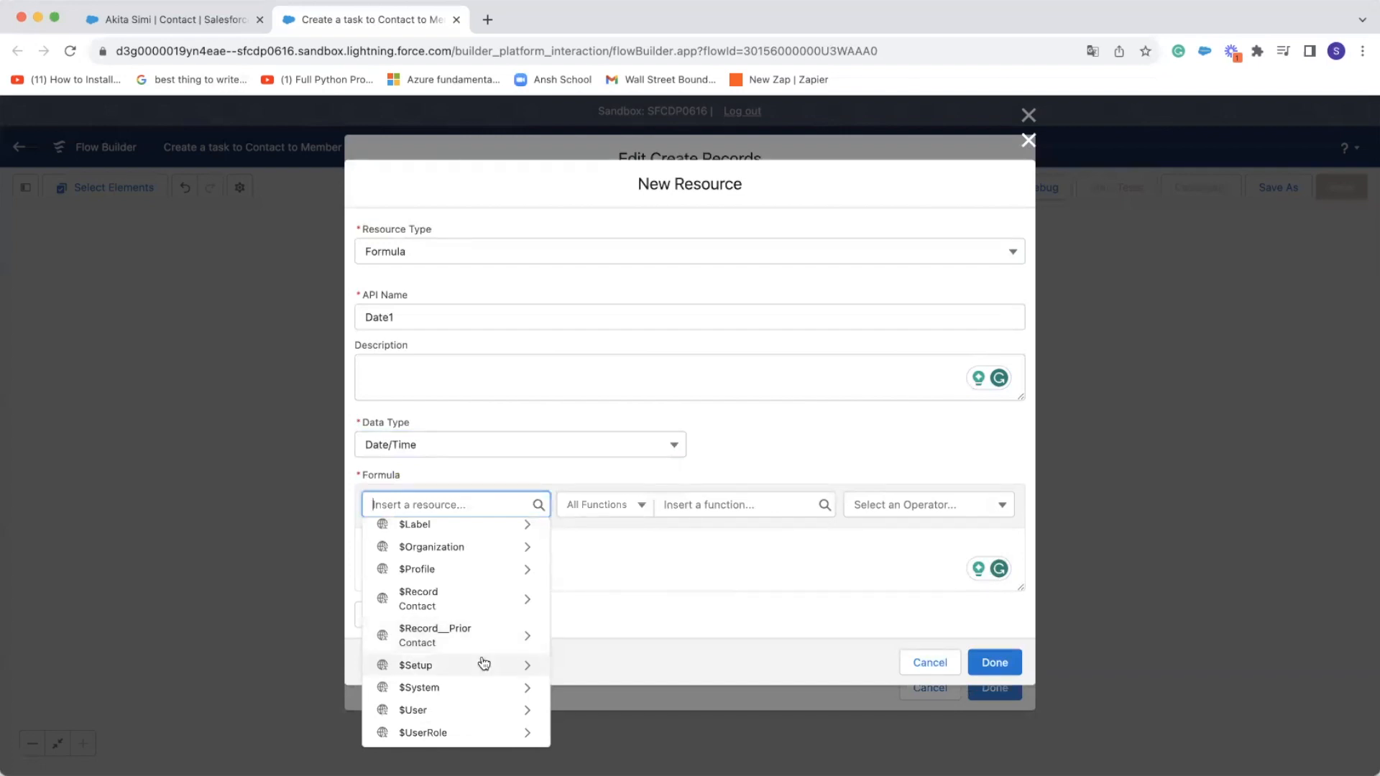
{"action": "left_click", "coordinate": [486, 599]}
{"action": "scroll", "coordinate": [473, 647], "scroll_direction": "down", "scroll_amount": 6}
{"action": "scroll", "coordinate": [476, 681], "scroll_direction": "down", "scroll_amount": 6}
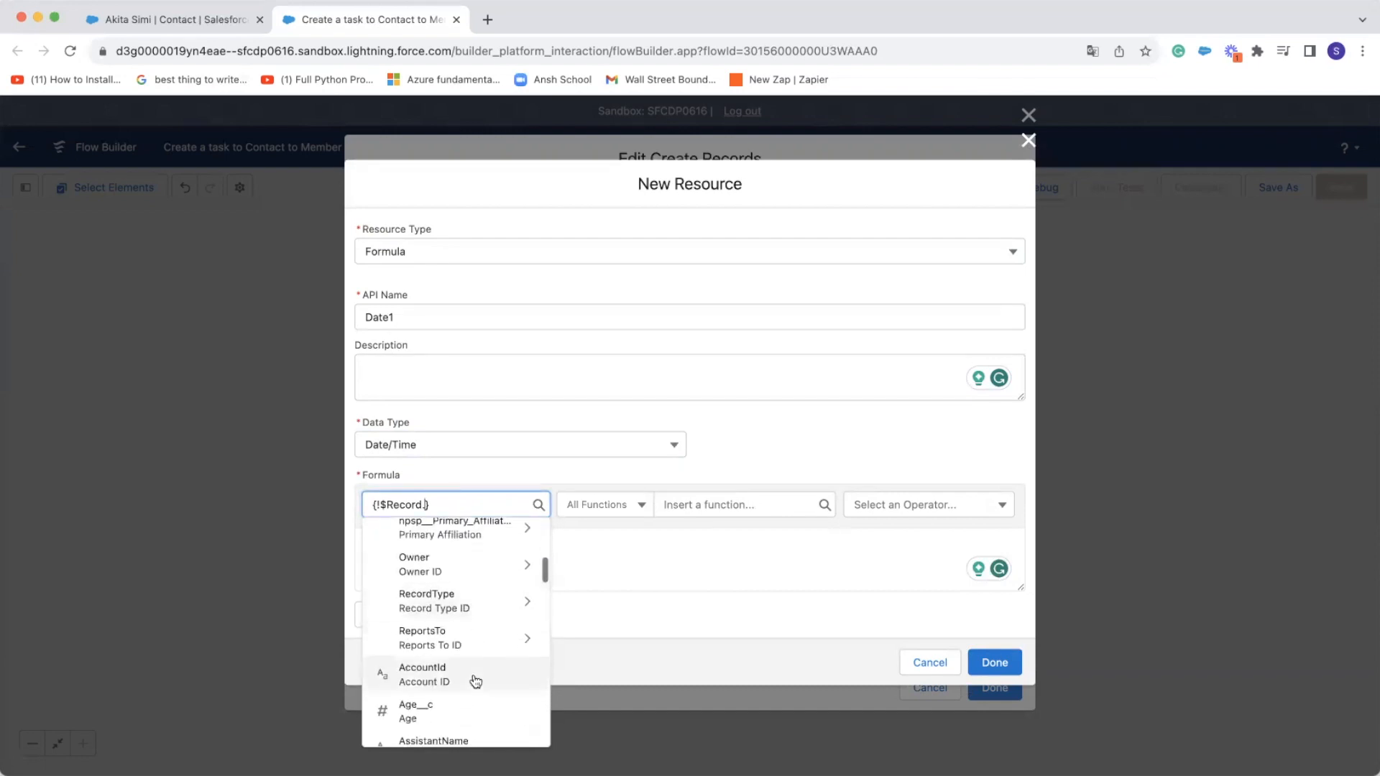
{"action": "scroll", "coordinate": [473, 681], "scroll_direction": "down", "scroll_amount": 1}
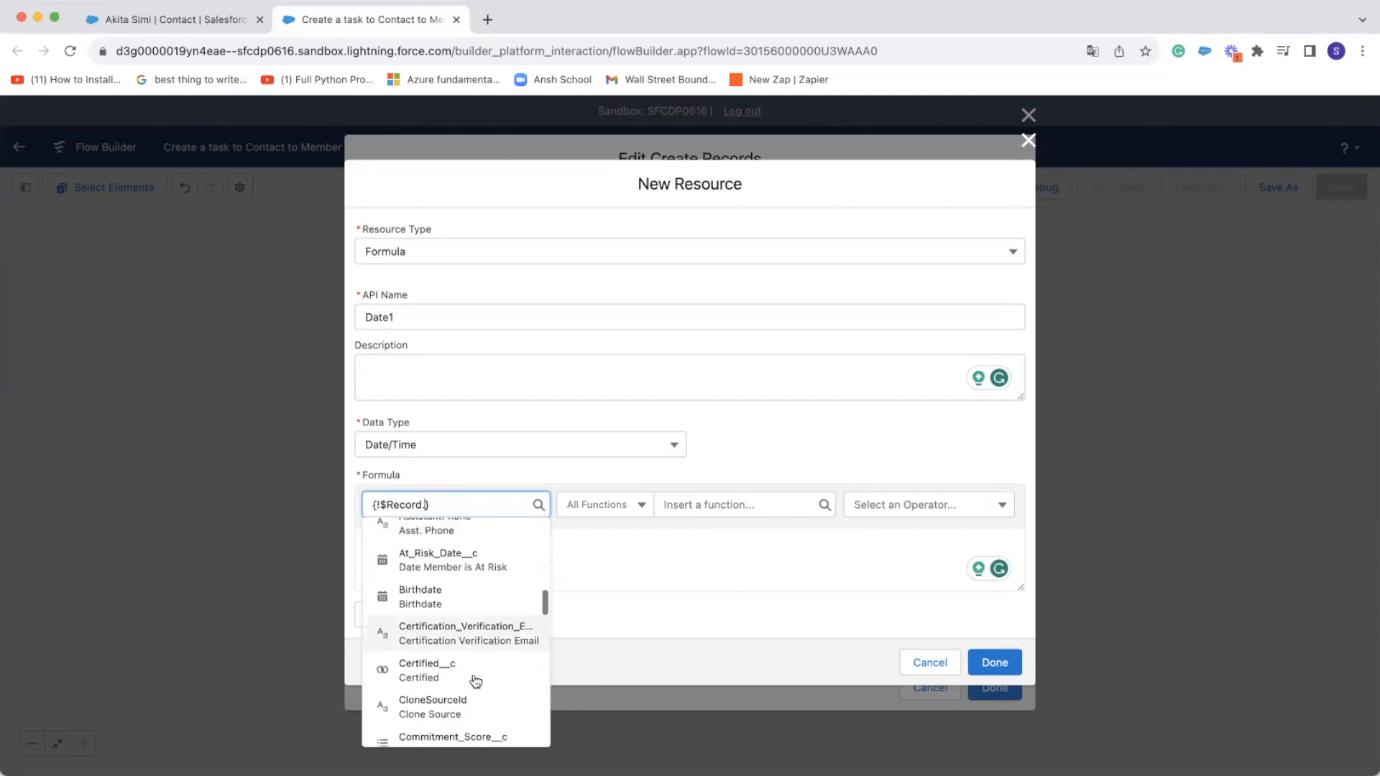
{"action": "scroll", "coordinate": [473, 680], "scroll_direction": "up", "scroll_amount": 1}
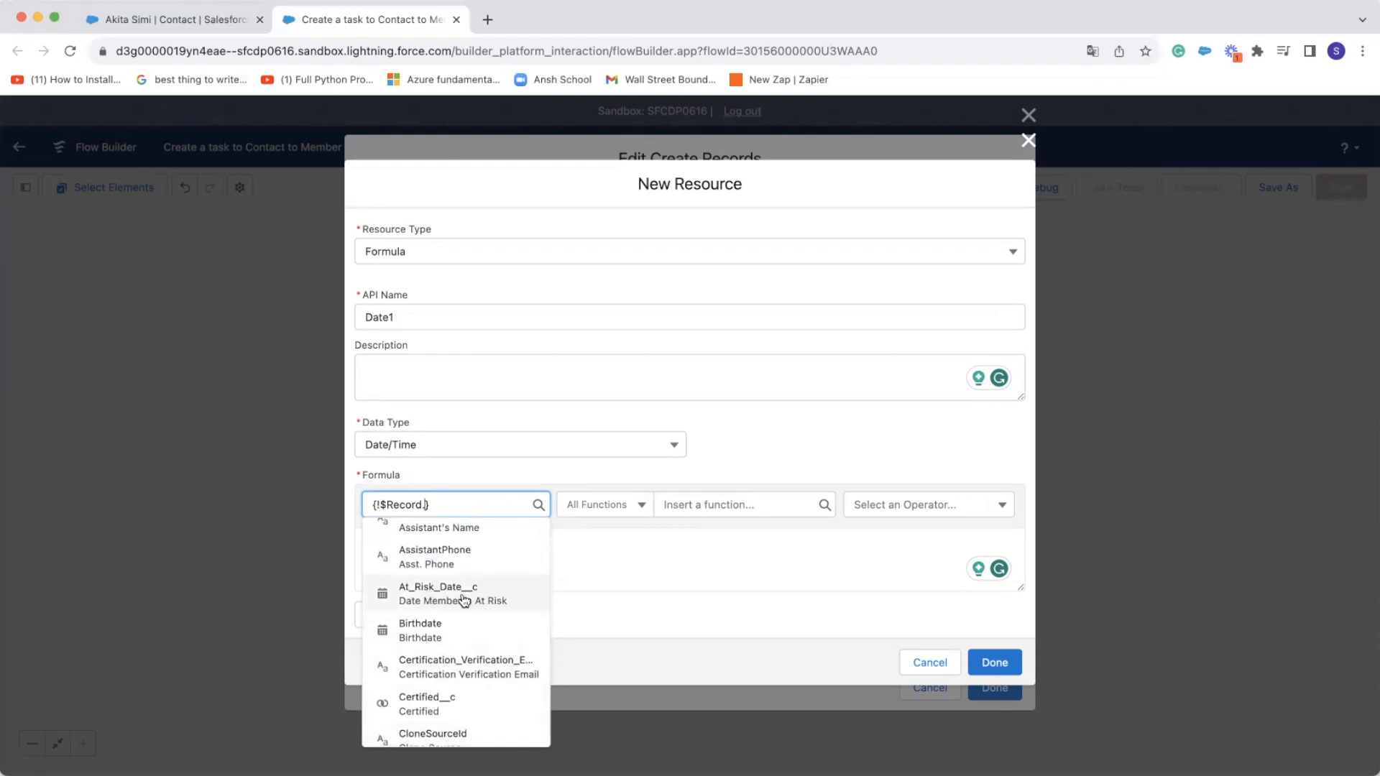
{"action": "left_click", "coordinate": [434, 603]}
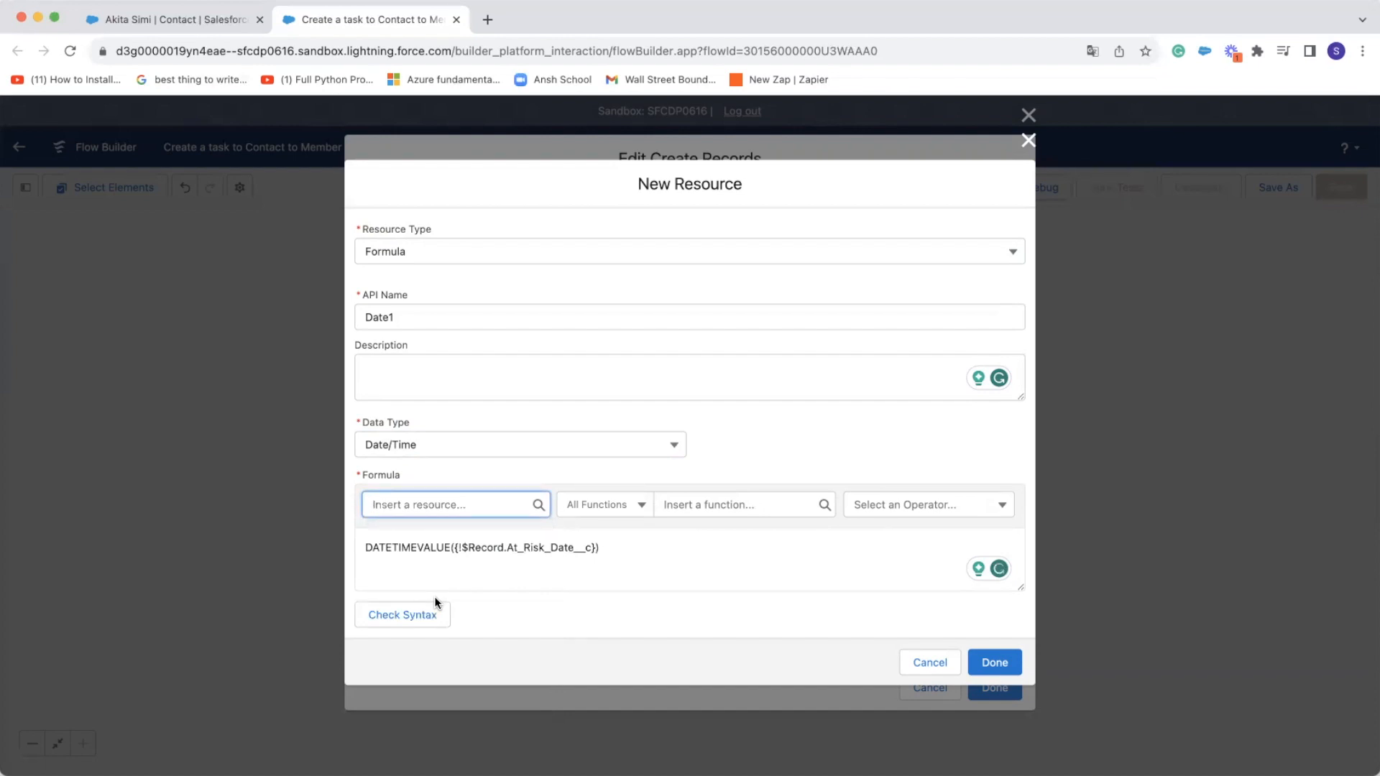
Append +1 to the end of the Date1 formula, check its syntax and discard the new resource
{"action": "left_click", "coordinate": [623, 548]}
{"action": "type", "text": "="}
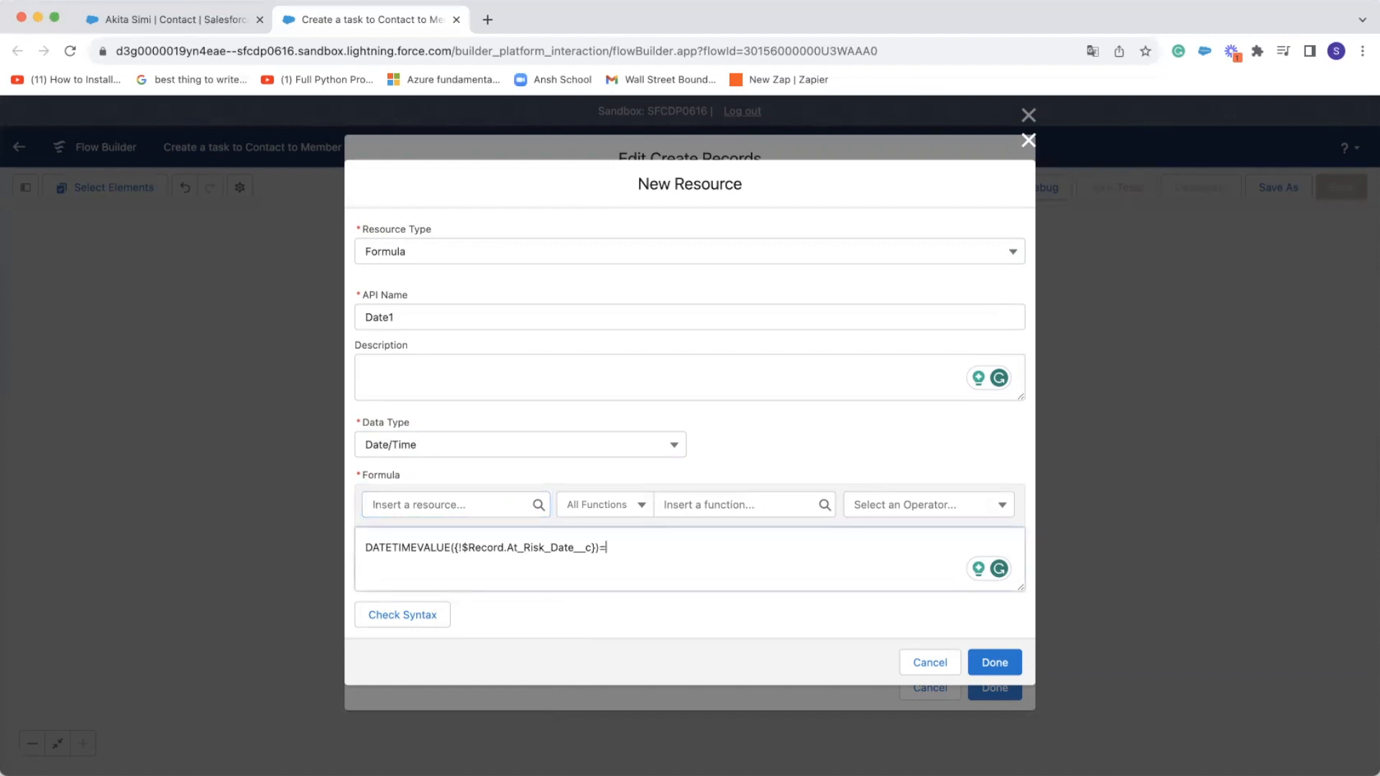
{"action": "key", "text": "BackSpace"}
{"action": "type", "text": "+1"}
{"action": "left_click", "coordinate": [414, 620]}
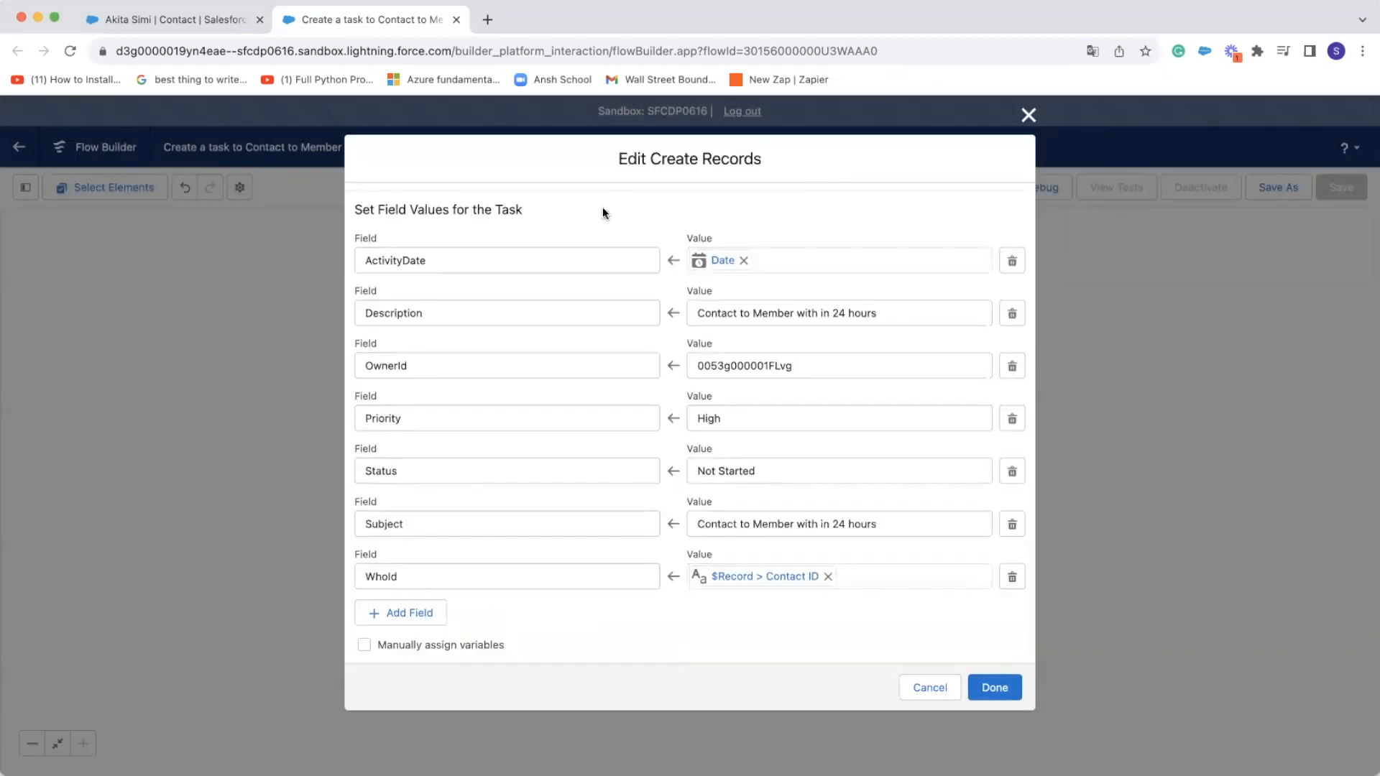
{"action": "left_click", "coordinate": [935, 666]}
Examine the OwnerId, Priority, Status, Subject and WhoId values set for the task and close the Create Records element
{"action": "left_click_drag", "start_coordinate": [364, 365], "coordinate": [432, 367]}
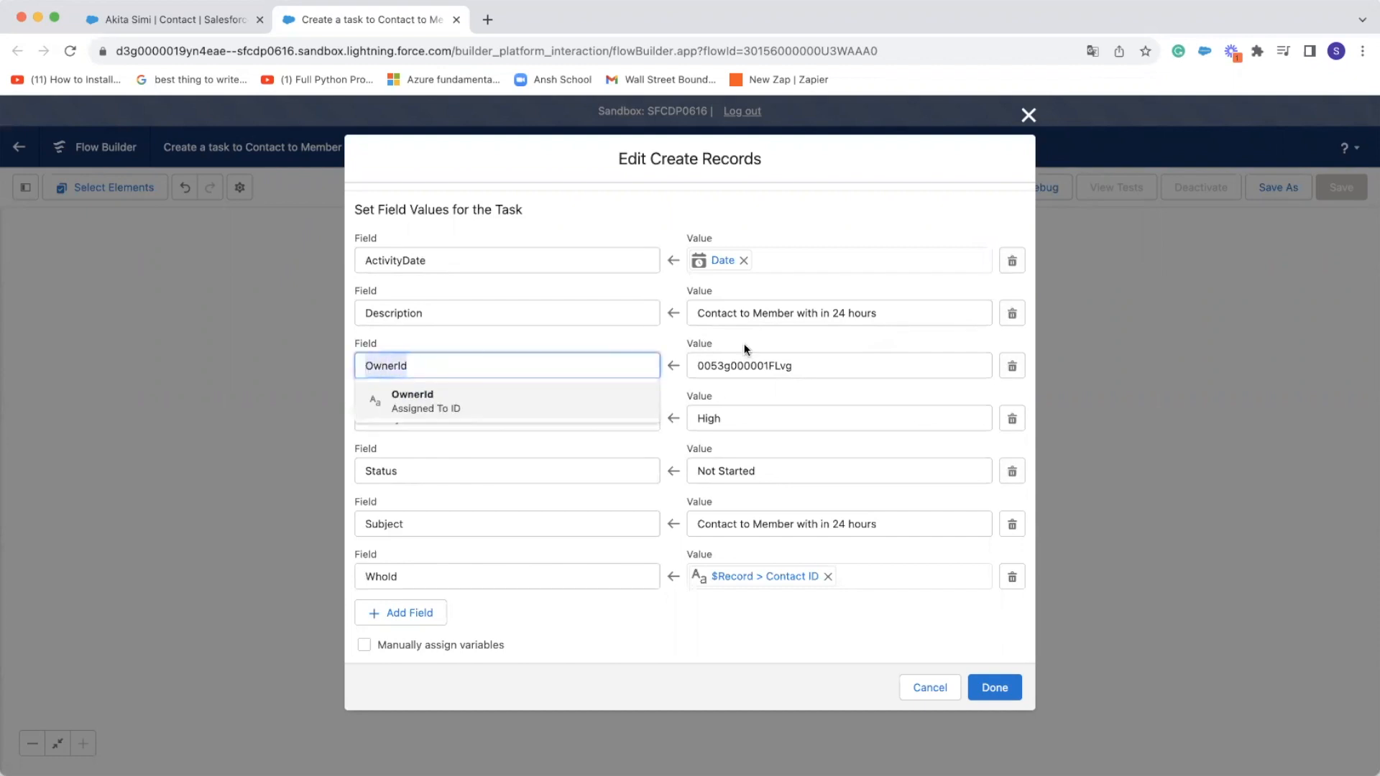
{"action": "left_click_drag", "start_coordinate": [808, 367], "coordinate": [695, 367]}
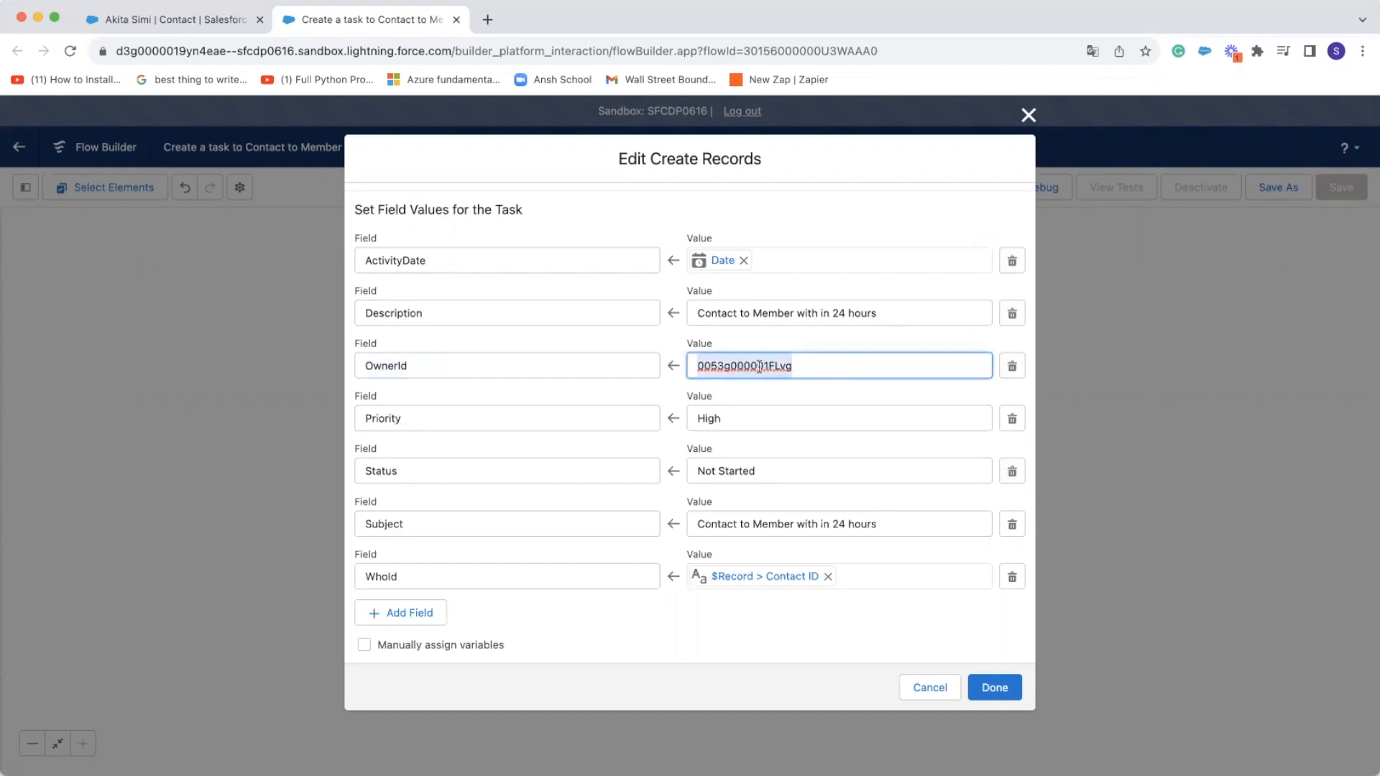
{"action": "left_click", "coordinate": [468, 416]}
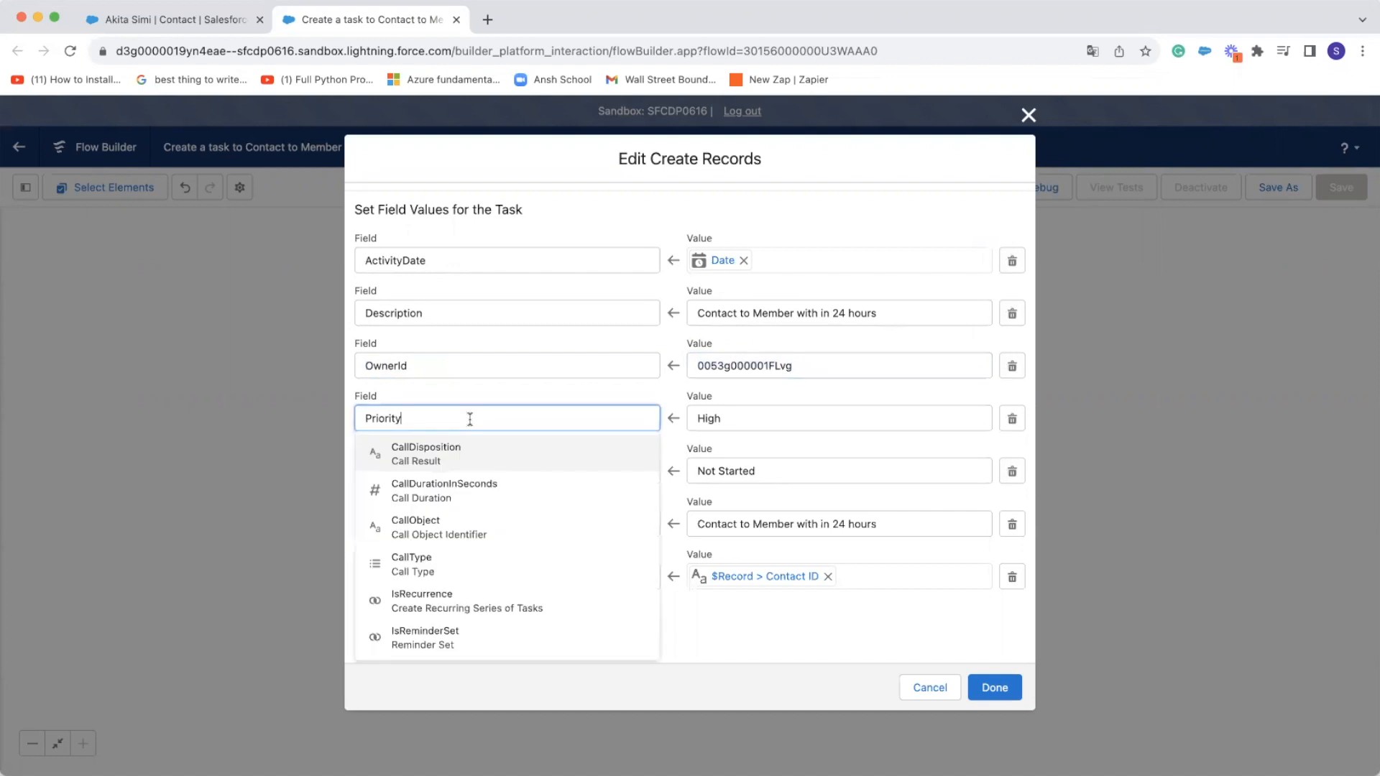
{"action": "left_click", "coordinate": [763, 417]}
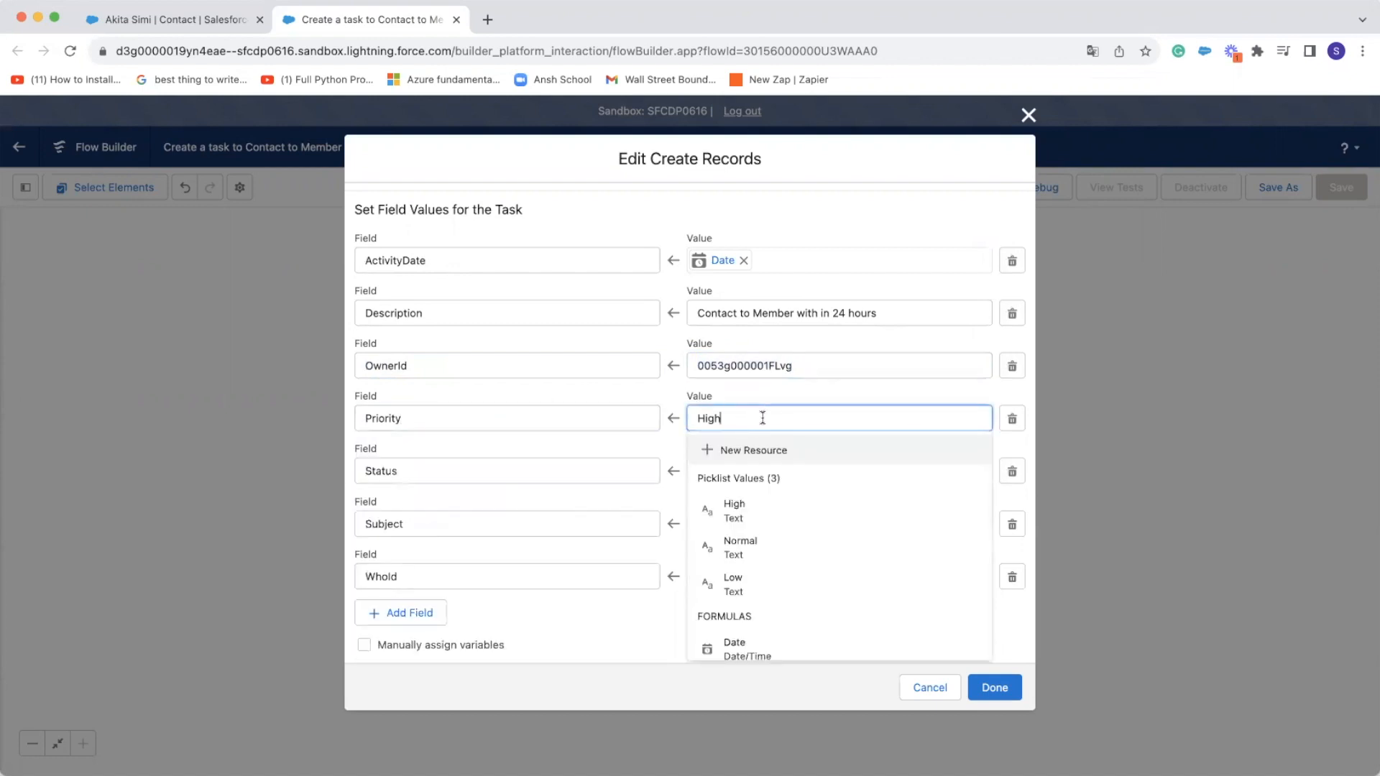
{"action": "left_click", "coordinate": [522, 470]}
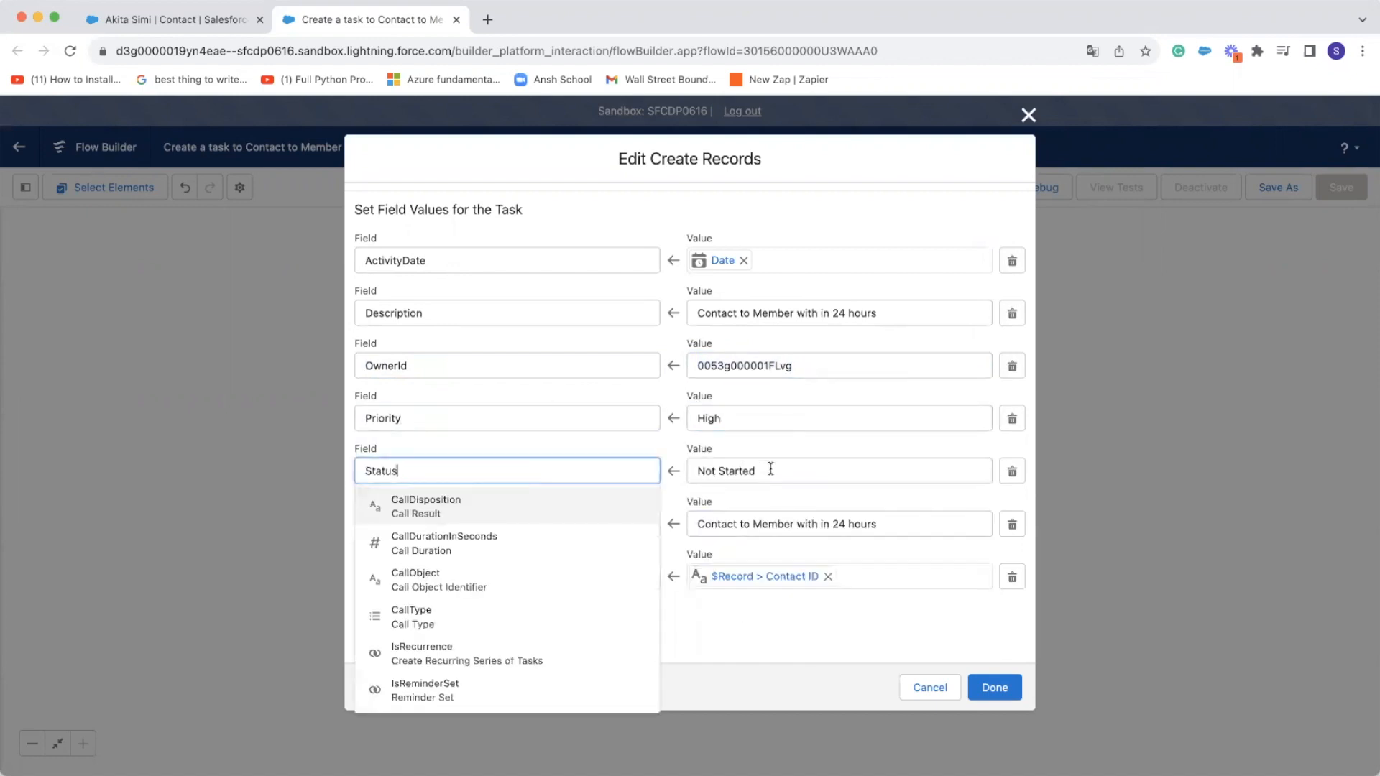
{"action": "left_click", "coordinate": [771, 469]}
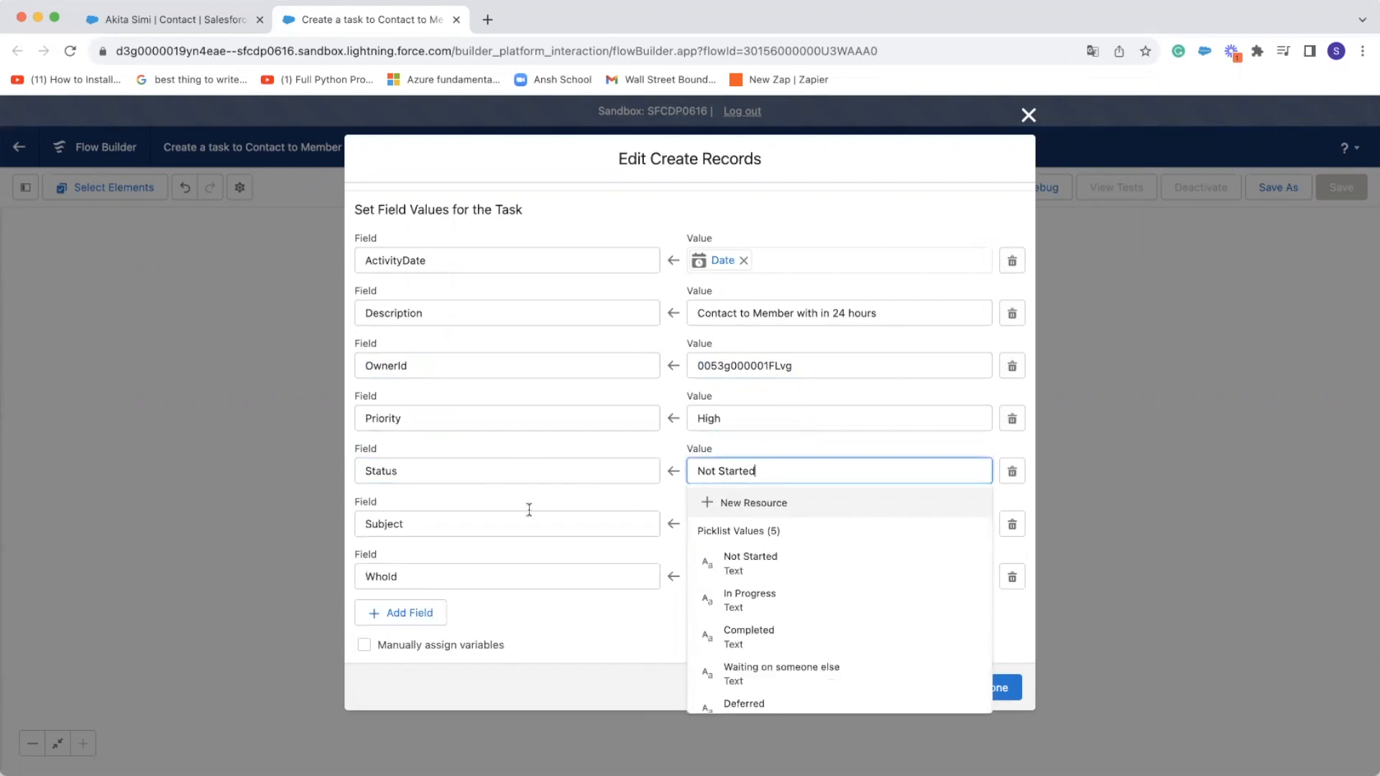
{"action": "left_click", "coordinate": [573, 493]}
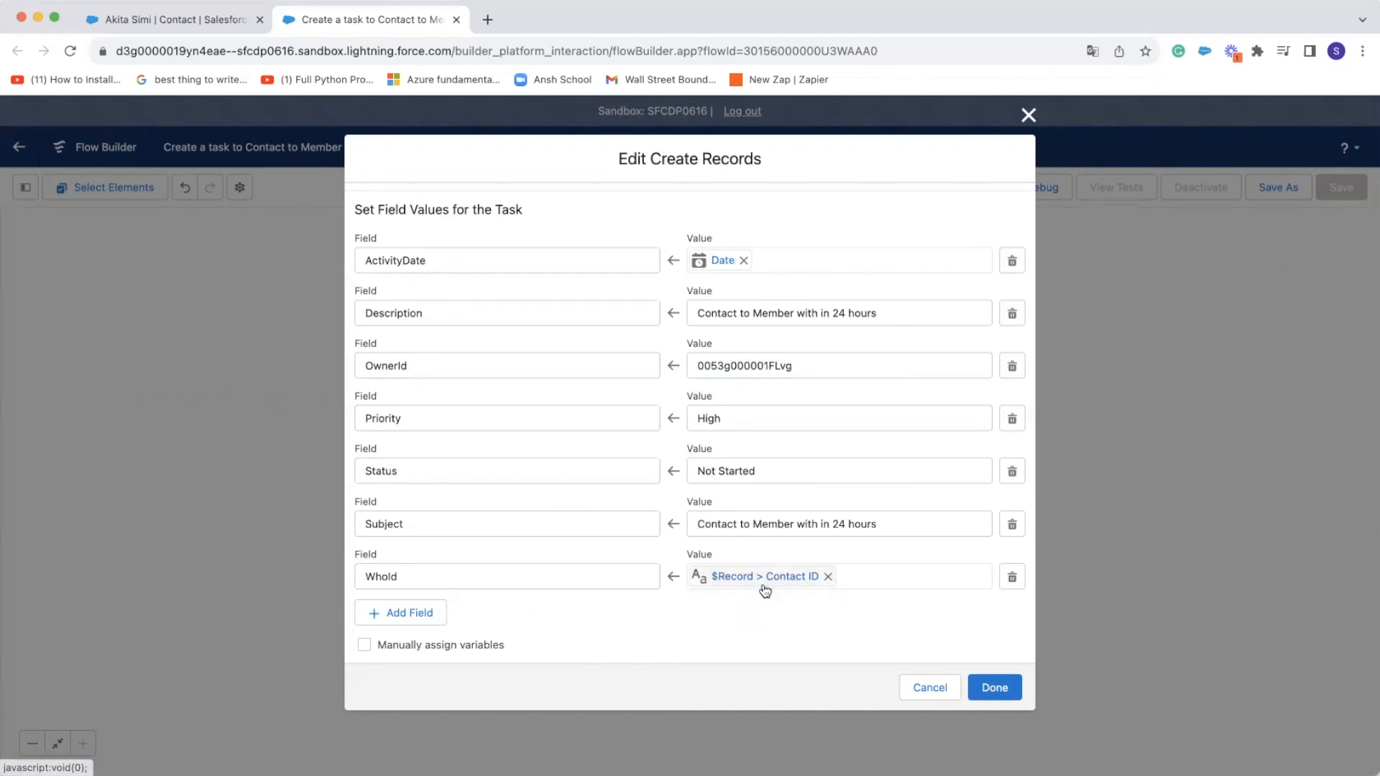
{"action": "left_click", "coordinate": [988, 687]}
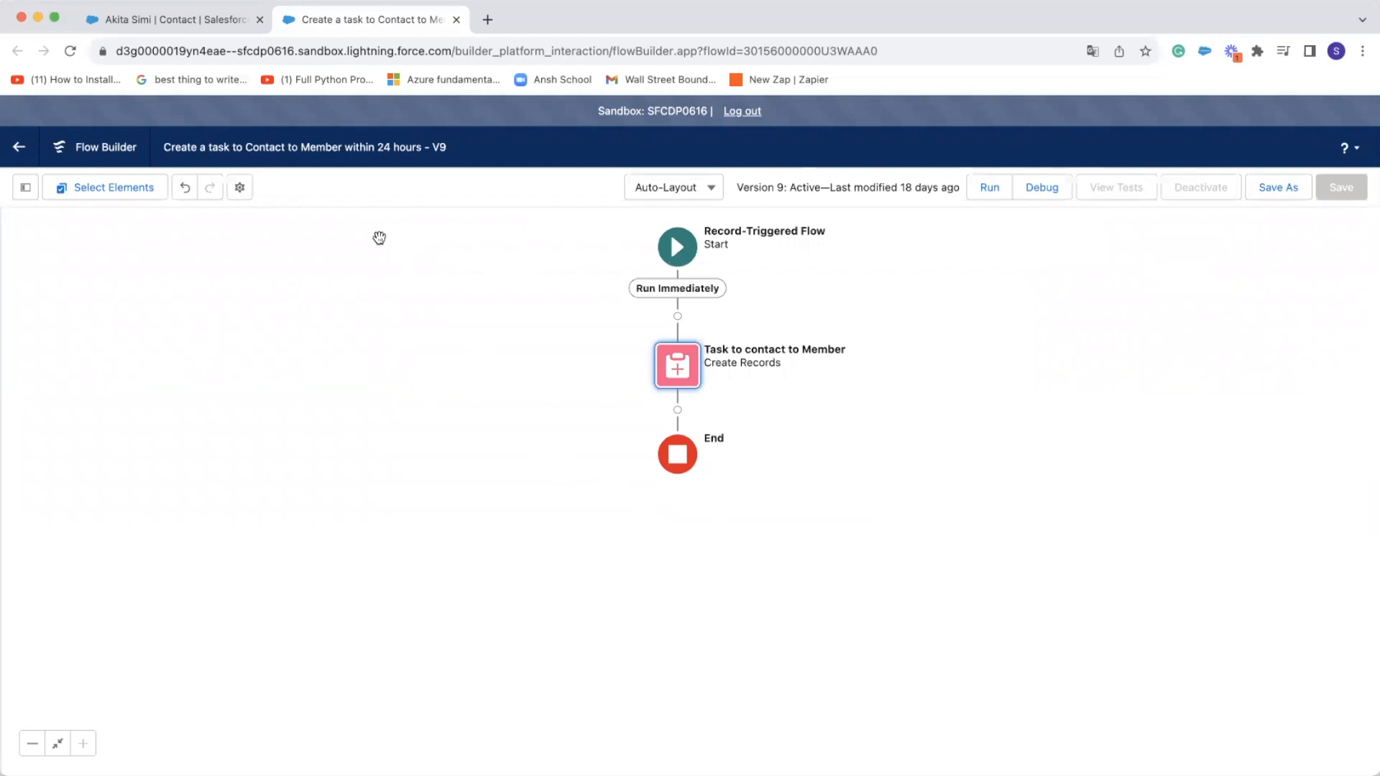
Switch to the member's contact record, set Date Member is At Risk to 8/2/2023 and save the record
{"action": "left_click", "coordinate": [185, 20]}
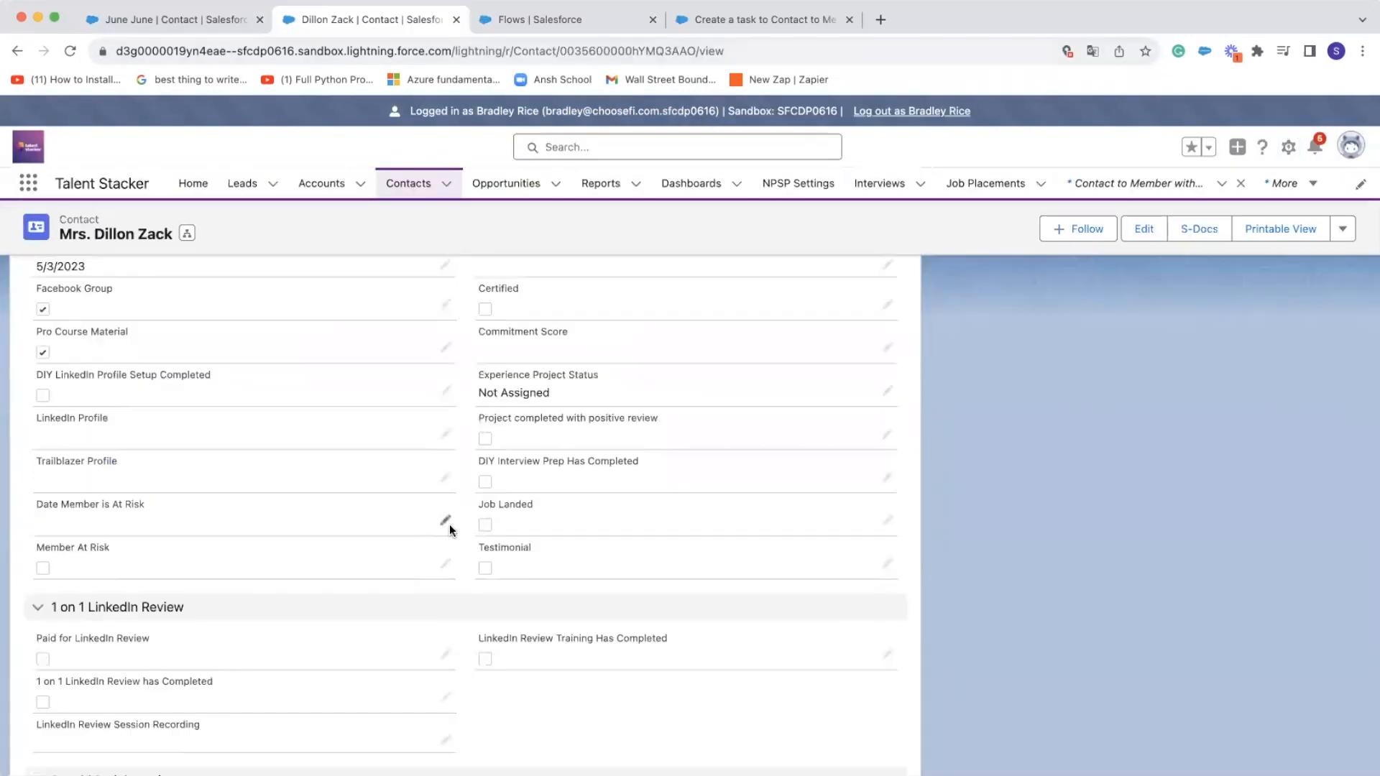
{"action": "left_click", "coordinate": [447, 524]}
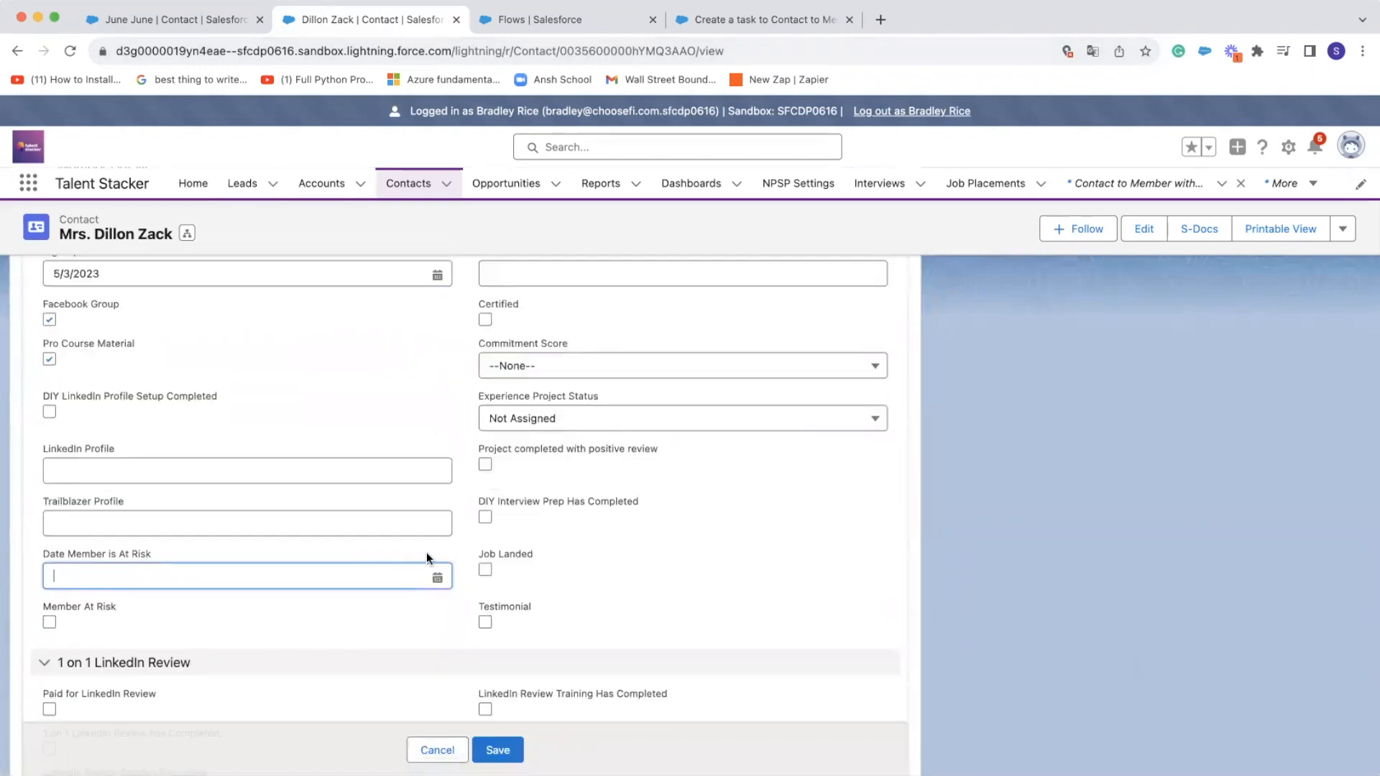
{"action": "left_click", "coordinate": [437, 577]}
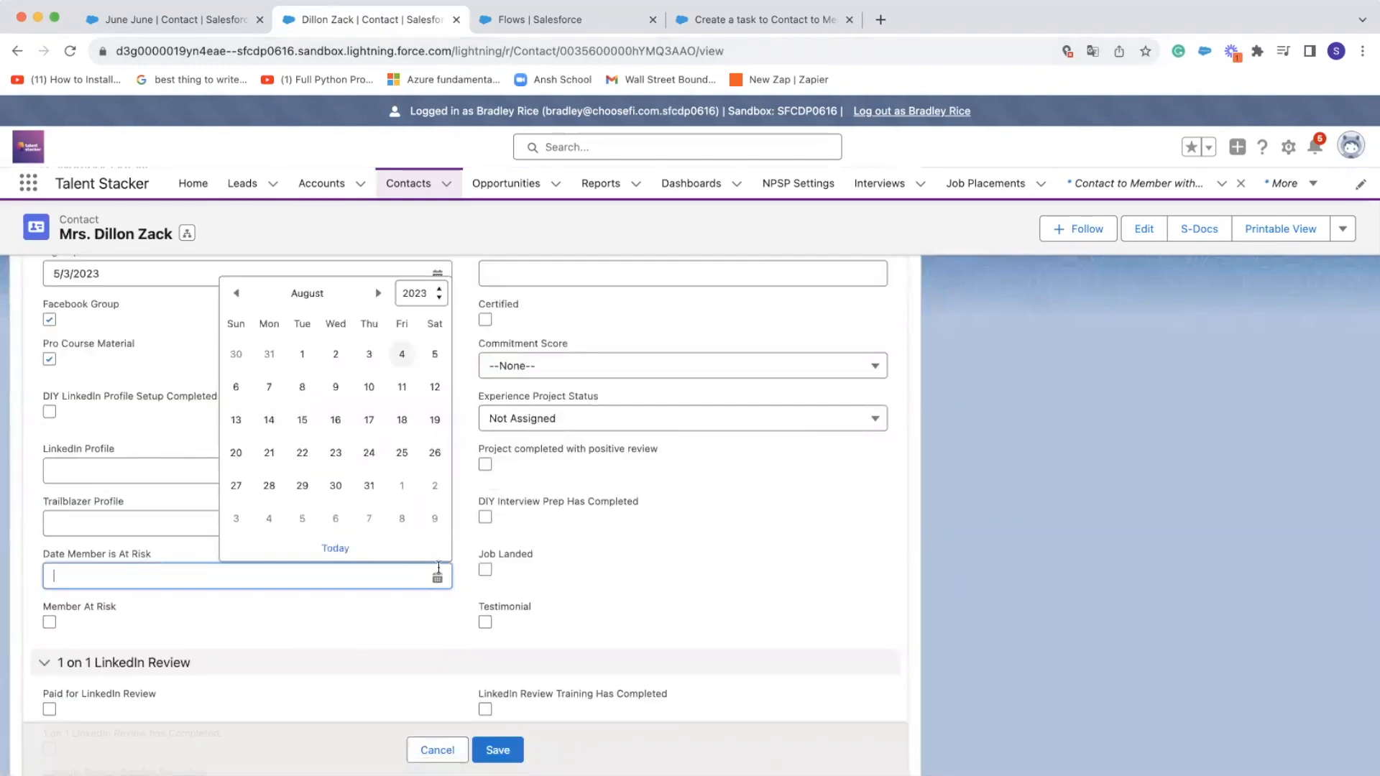
{"action": "left_click", "coordinate": [334, 356]}
{"action": "left_click", "coordinate": [498, 751]}
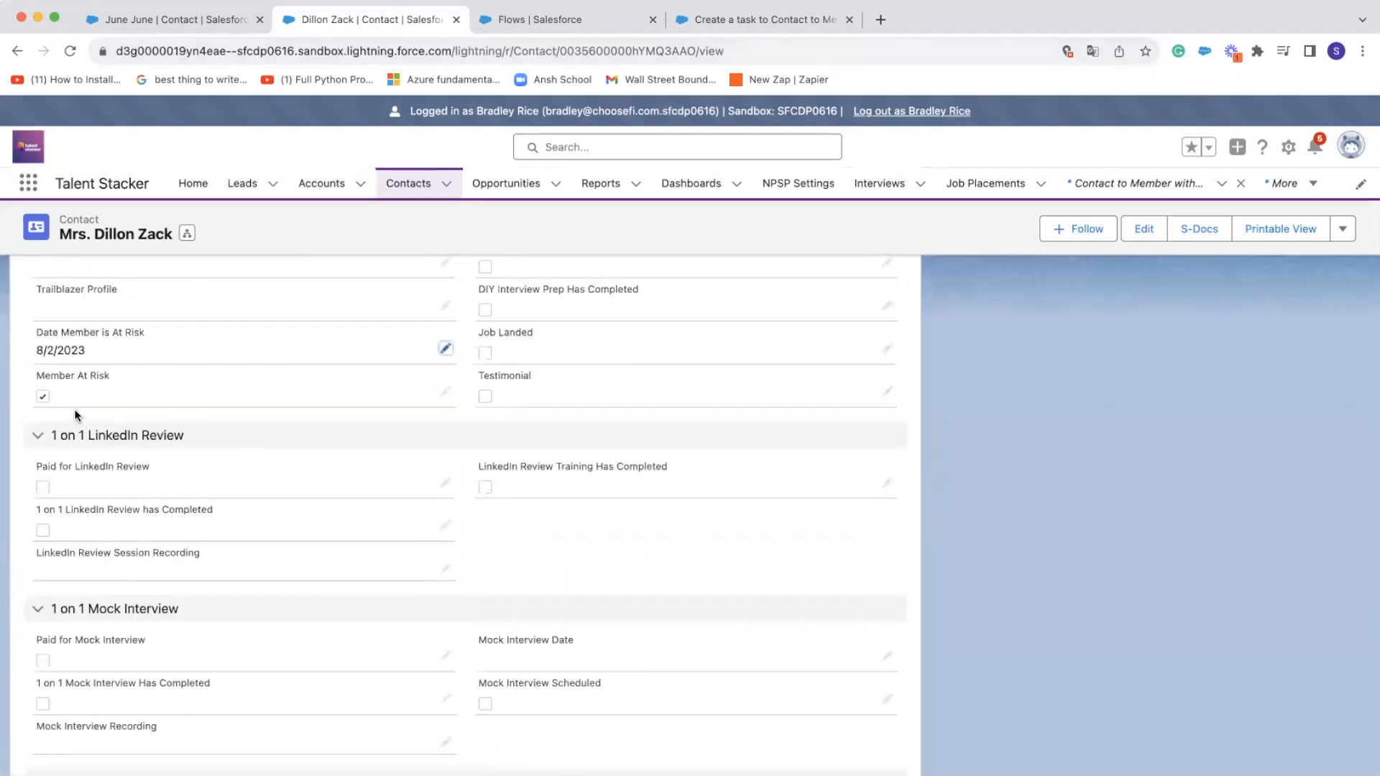
Check the contact's owner and open the upcoming Contact to Member with in 24 hours task to examine its details
{"action": "scroll", "coordinate": [260, 633], "scroll_direction": "down", "scroll_amount": 5}
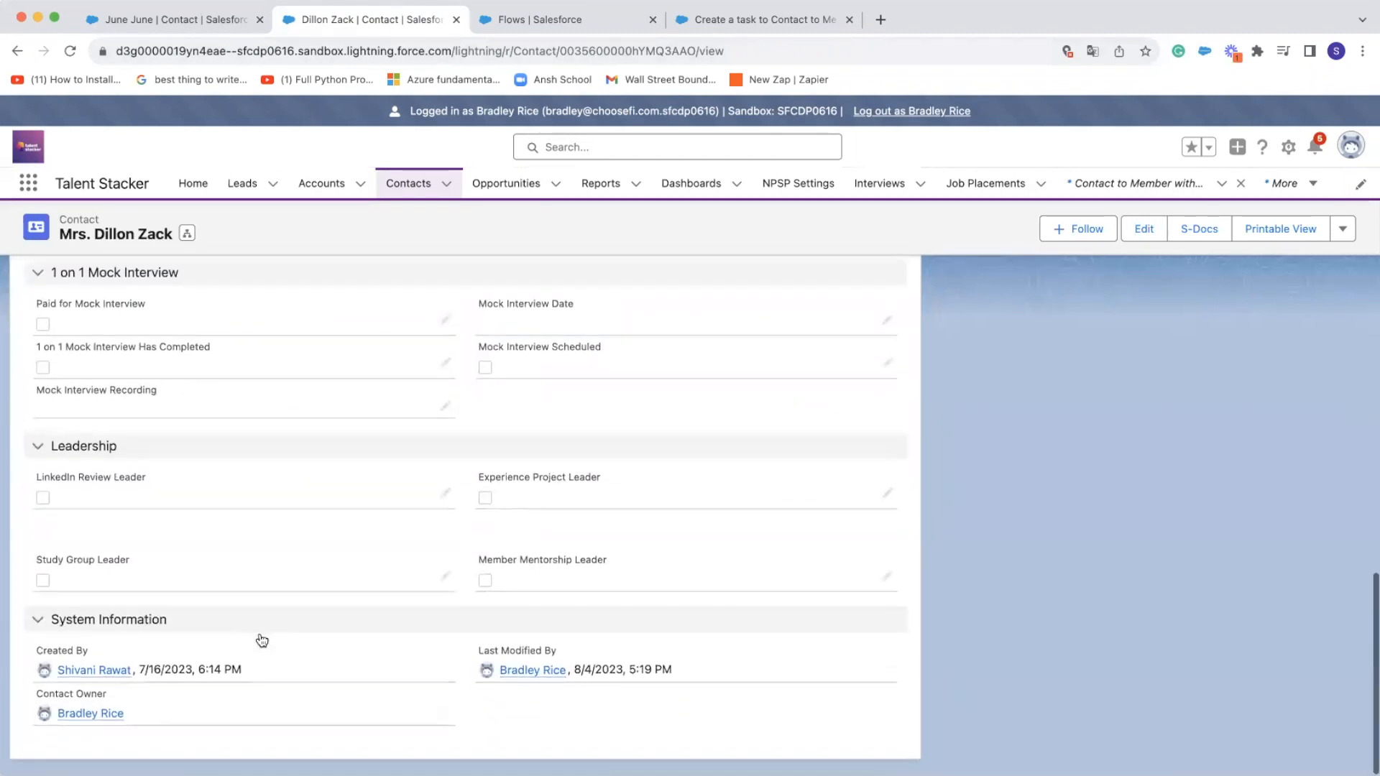
{"action": "mouse_move", "coordinate": [93, 719]}
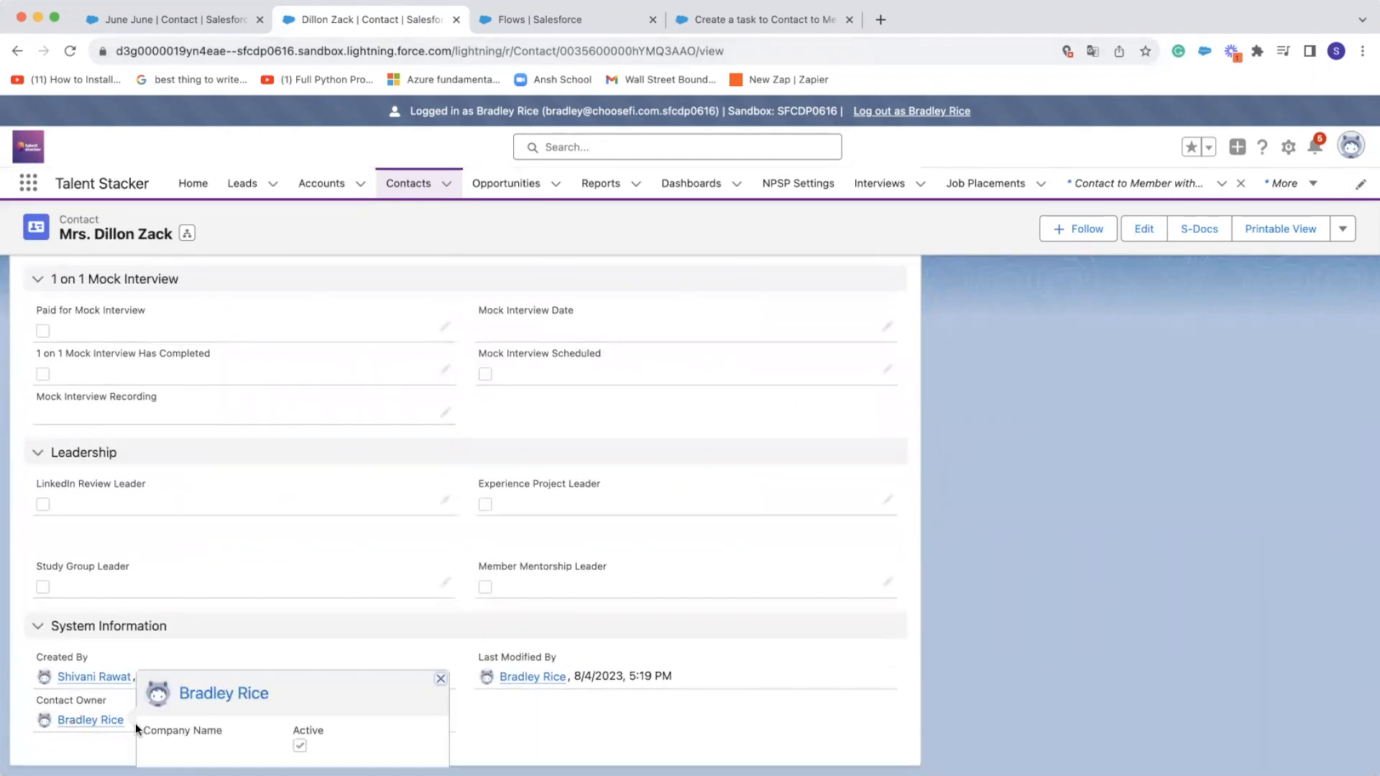
{"action": "scroll", "coordinate": [808, 512], "scroll_direction": "up", "scroll_amount": 15}
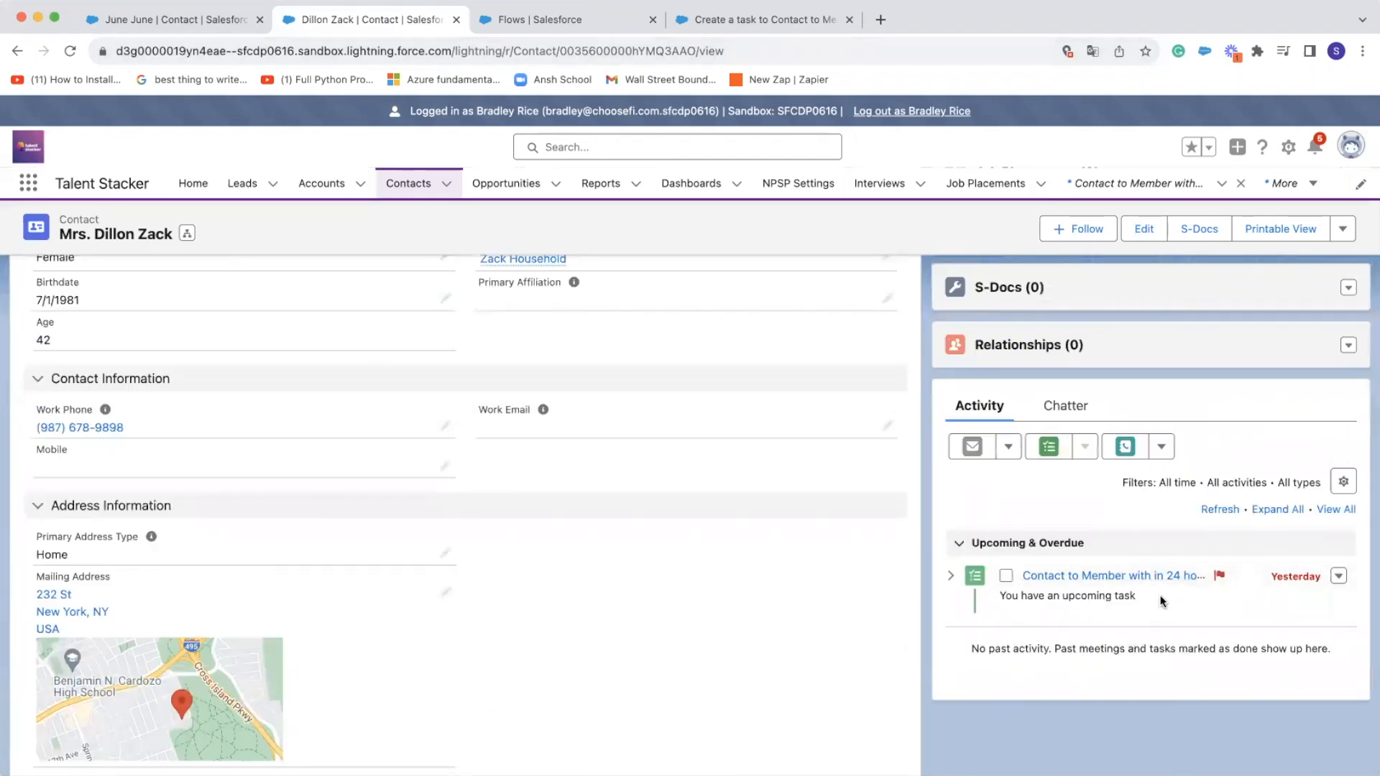
{"action": "left_click", "coordinate": [1088, 578]}
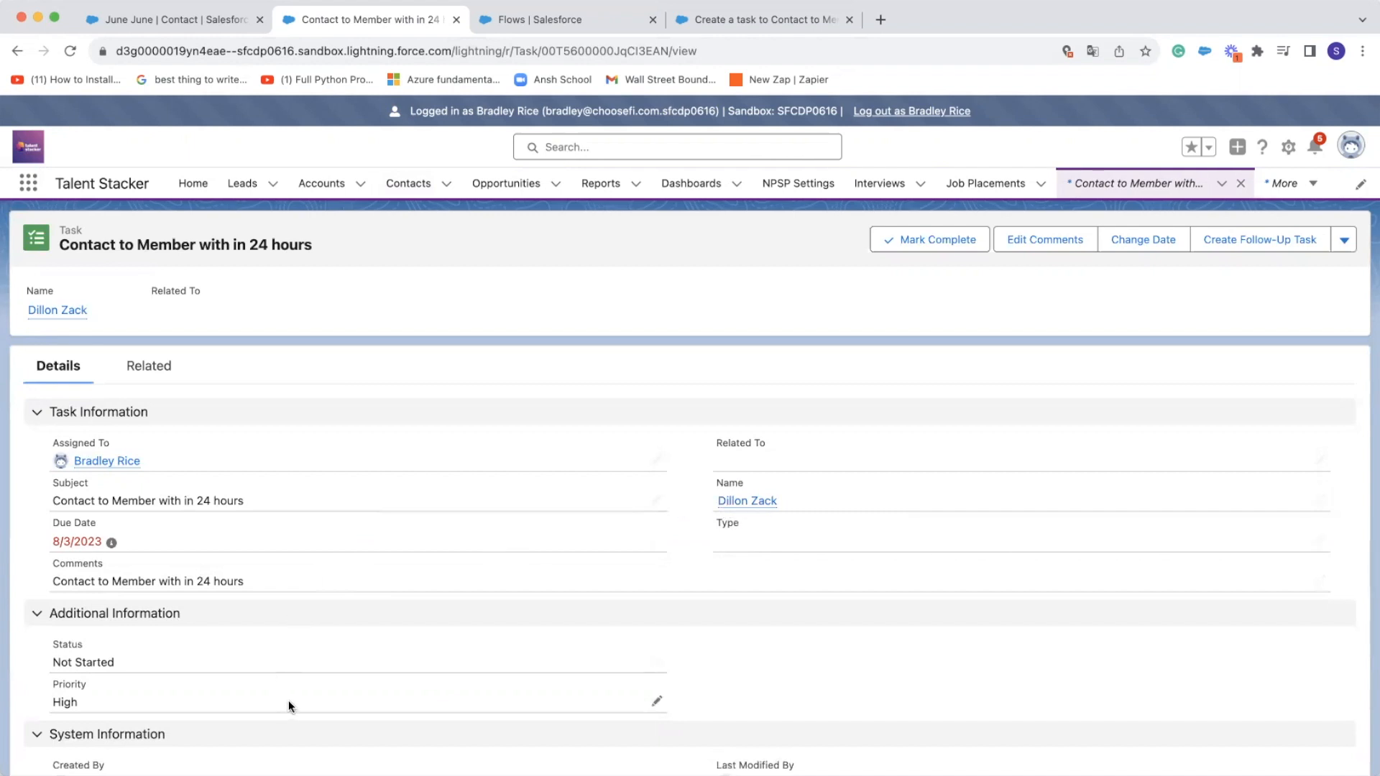
{"action": "scroll", "coordinate": [288, 704], "scroll_direction": "down", "scroll_amount": 1}
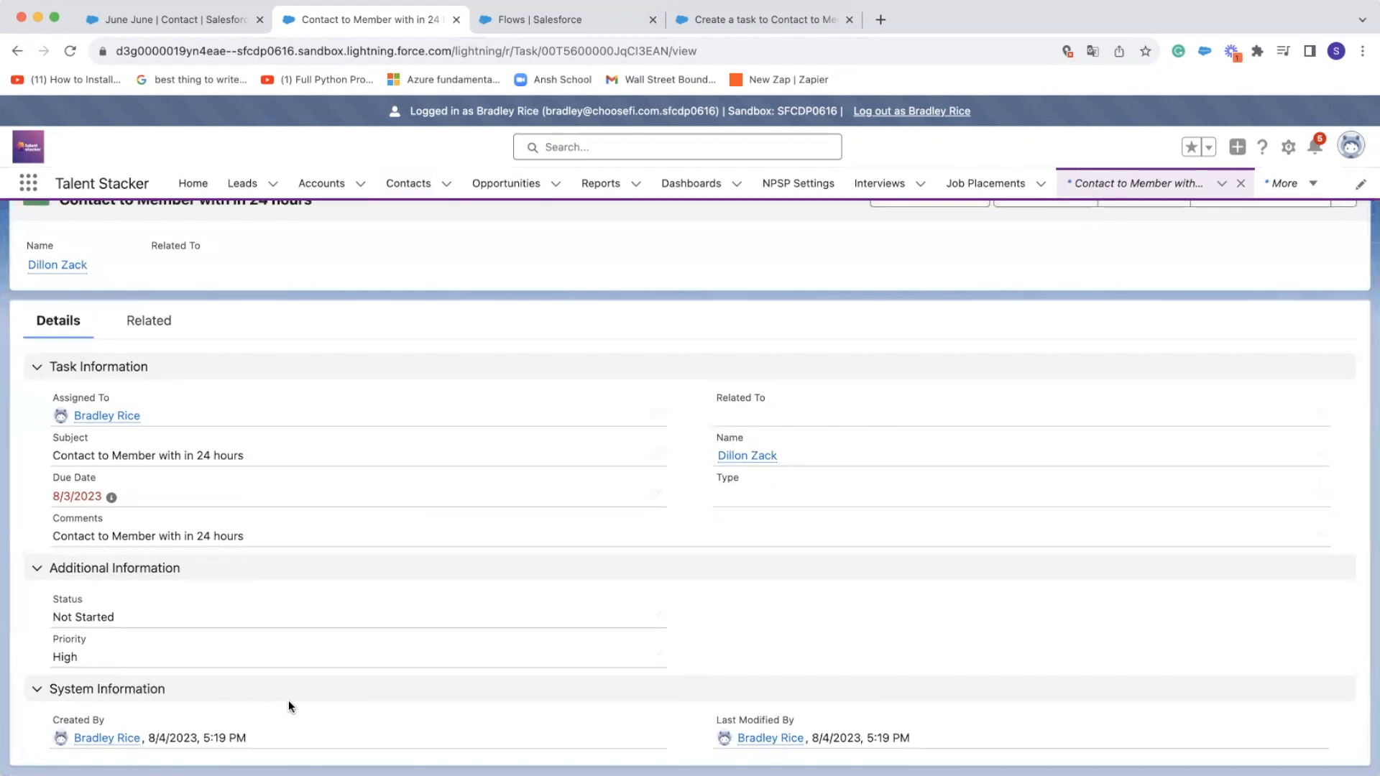